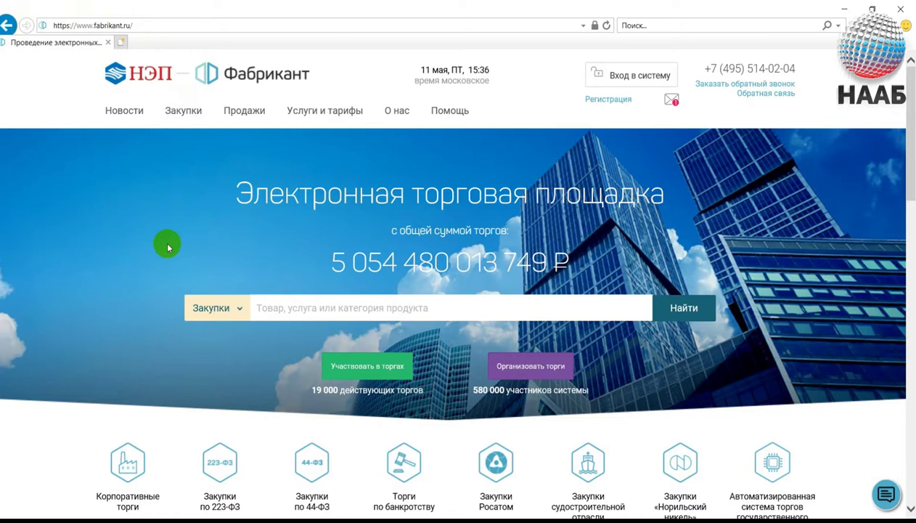
Open the 'Вход в систему' login dialog on the Fabrikant home page.
left_click(599, 78)
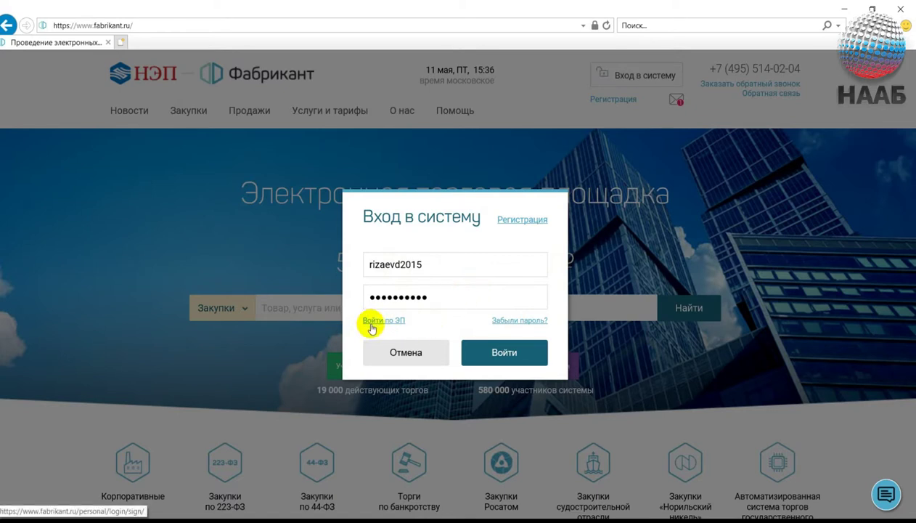
Log in by electronic signature using the certificate valid until 17.11.2018.
left_click(371, 324)
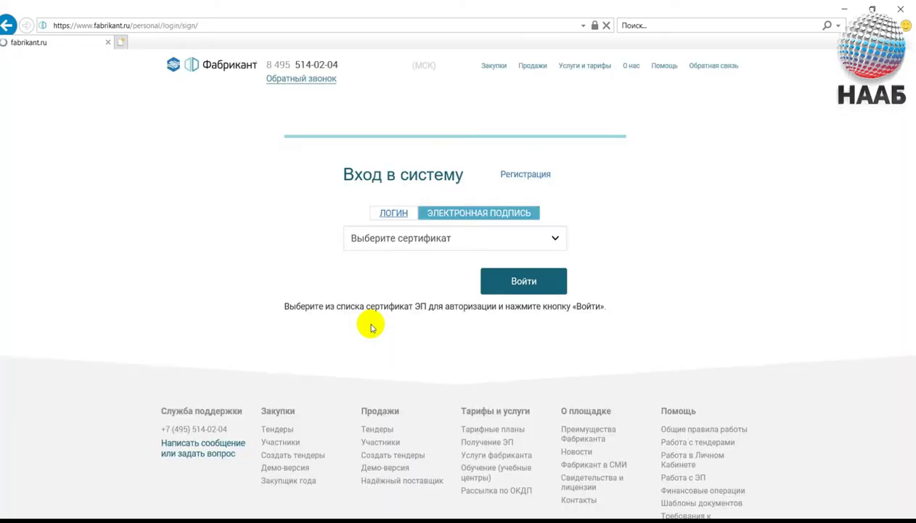
left_click(509, 240)
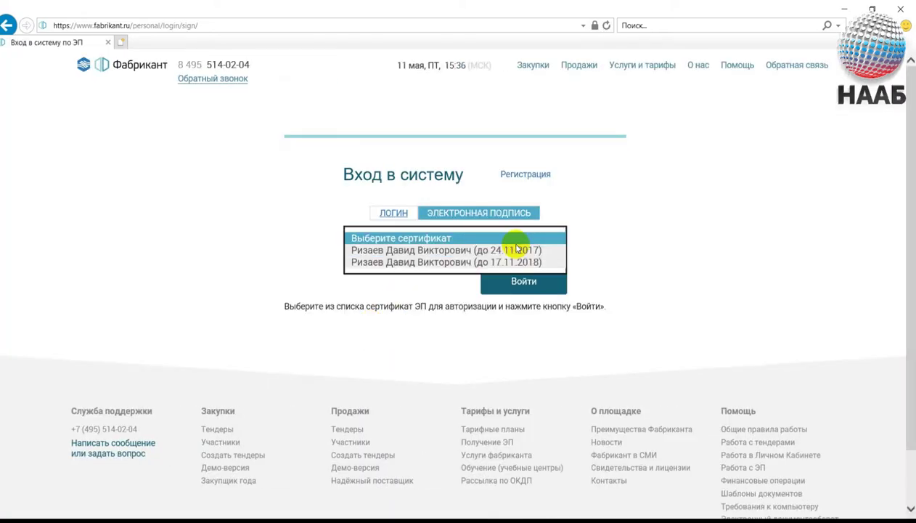
left_click(500, 262)
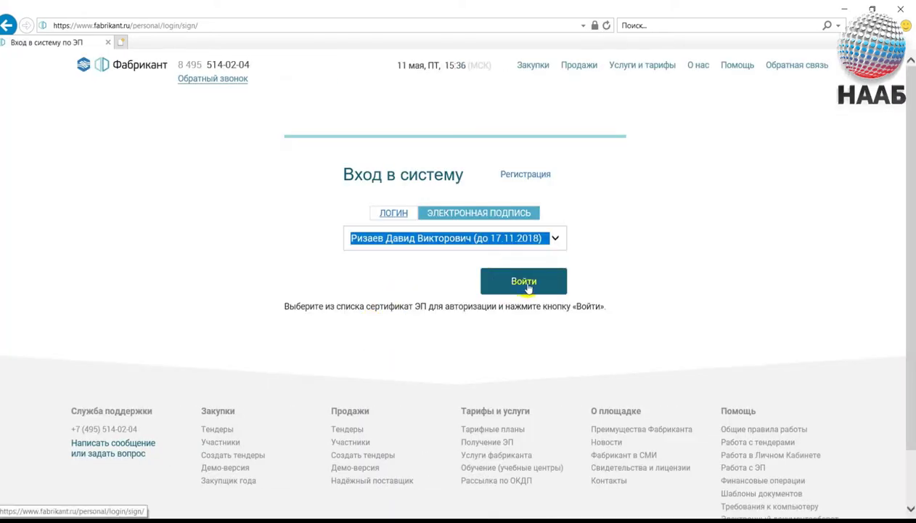
left_click(528, 287)
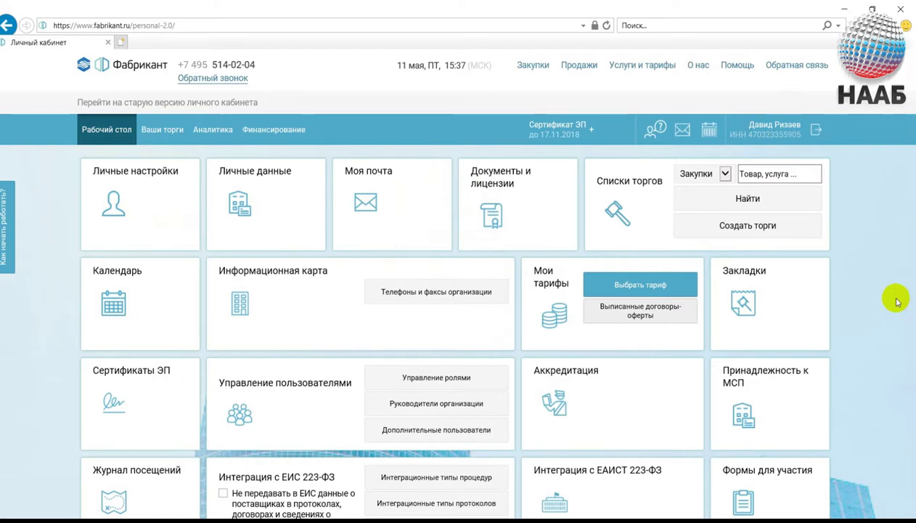
Open the 'Сертификат ЭП' summary and go to 'Получить аккредитацию' for the accreditations list.
left_click(552, 133)
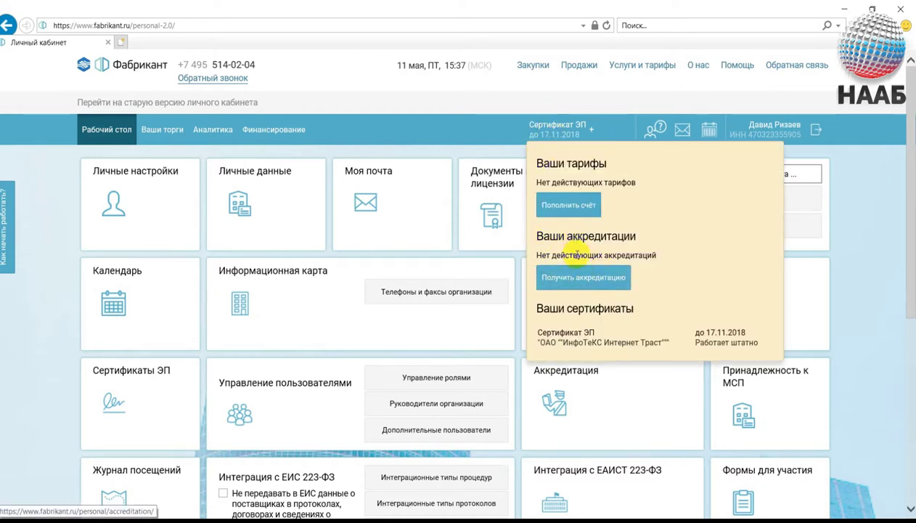
left_click(597, 277)
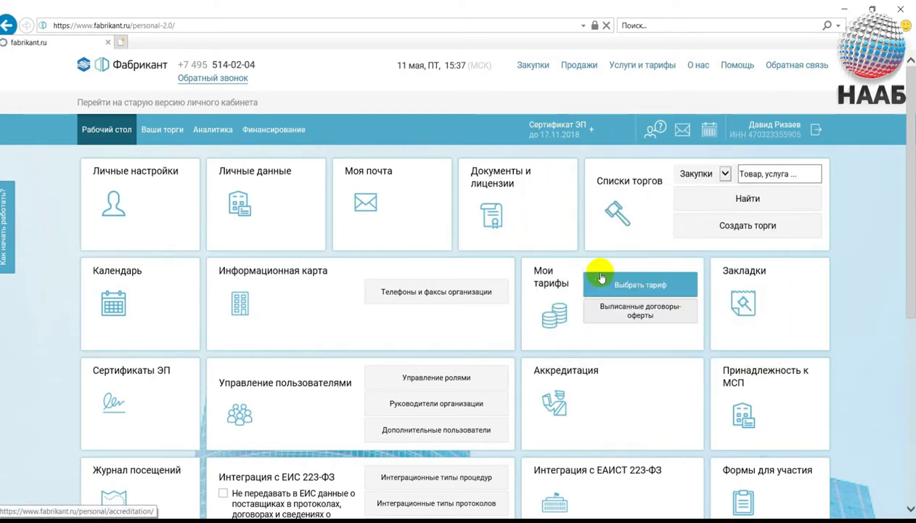
Start the 'Участие в процедурах по банкротству' accreditation request and scroll to its mandatory documents table.
scroll(601, 276, "down", 2)
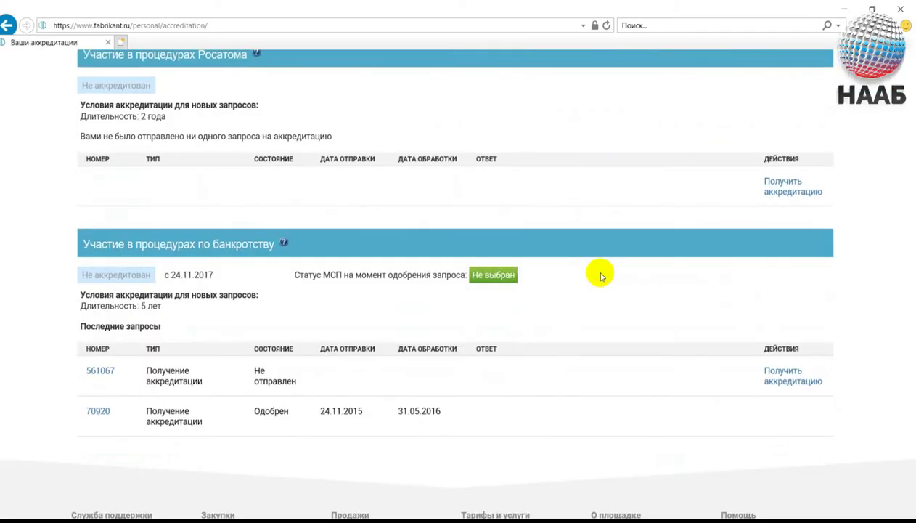
scroll(601, 276, "down", 1)
scroll(600, 276, "down", 1)
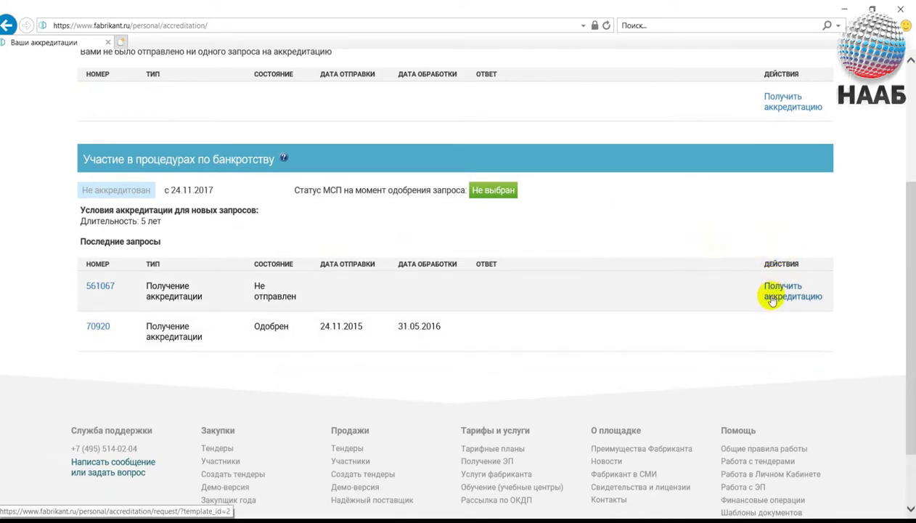
left_click(777, 297)
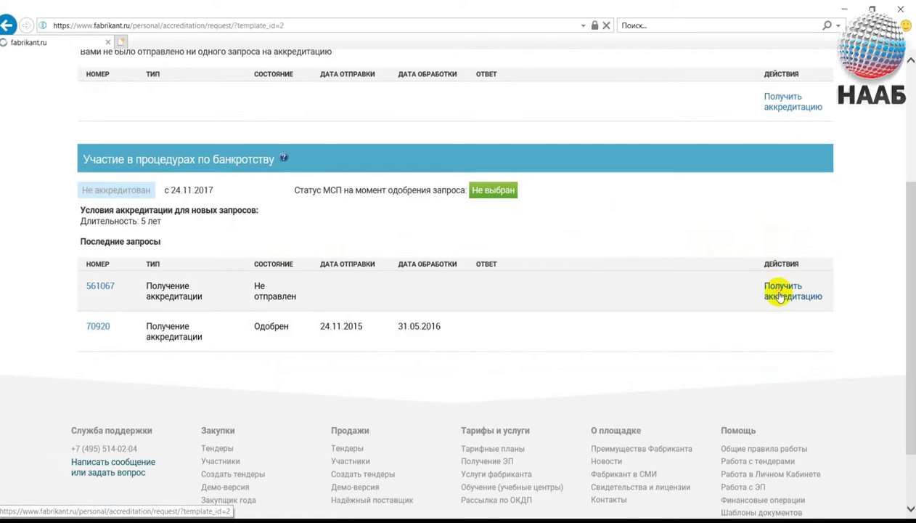
scroll(780, 296, "down", 4)
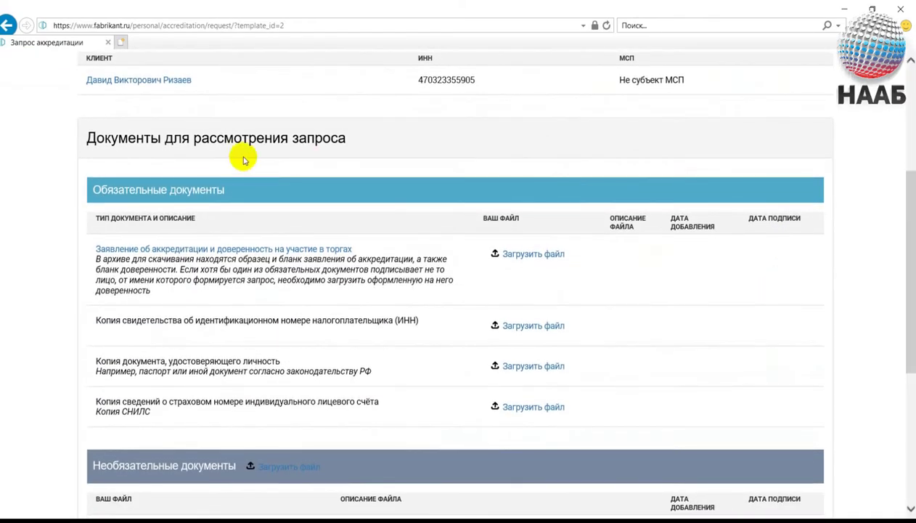
double_click(181, 136)
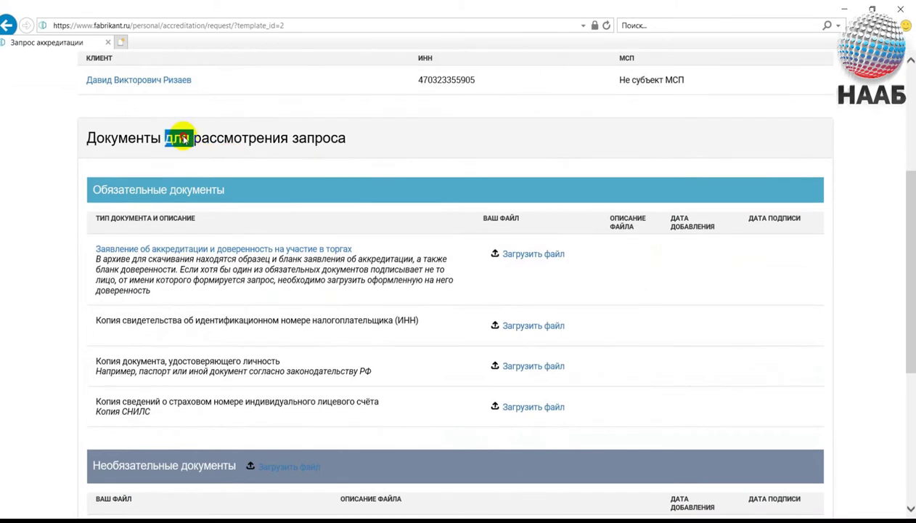
left_click(42, 163)
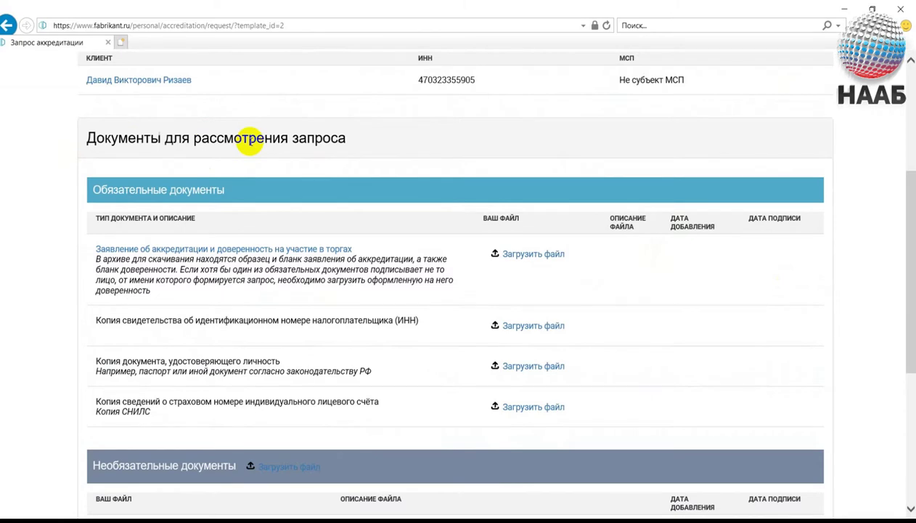
scroll(249, 140, "down", 1)
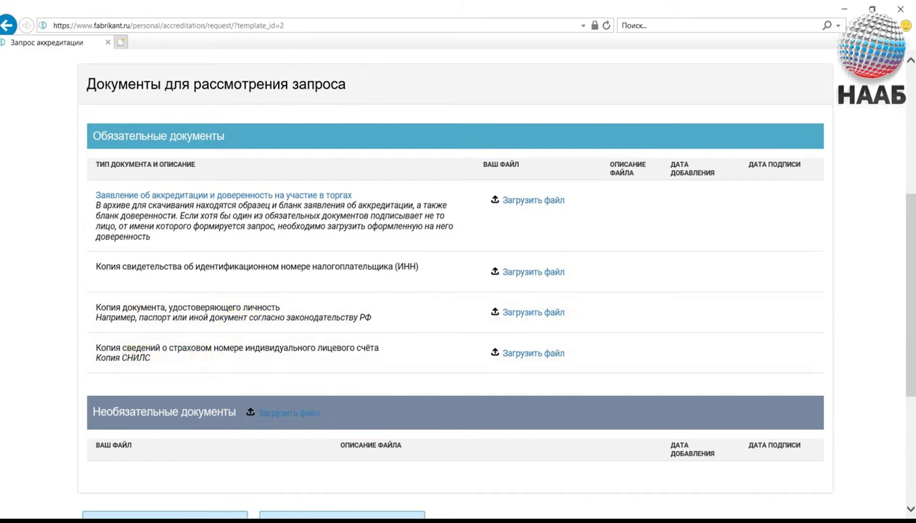
Attach the Заявление на аккредитацию PDF from the desktop folder 'Для аккредитации на Фабрикант' to the application row.
left_click(540, 292)
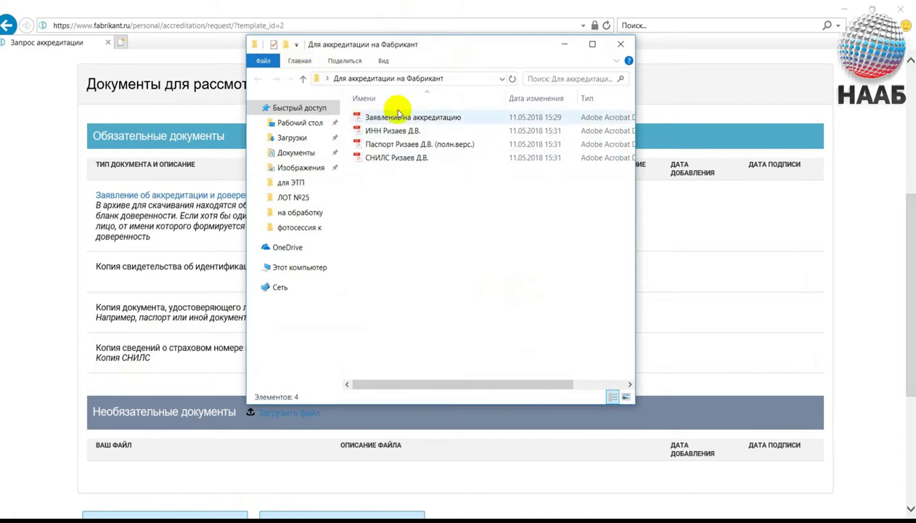
left_click(42, 263)
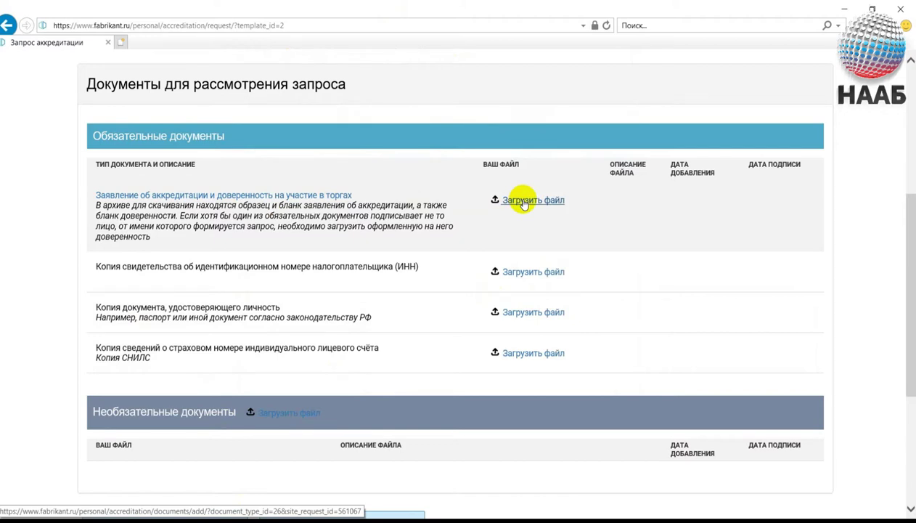
left_click(523, 201)
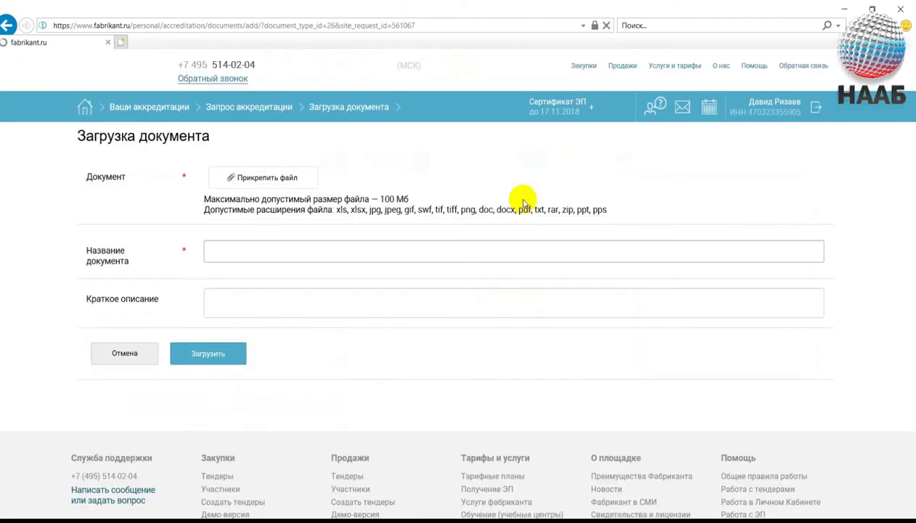
left_click(280, 178)
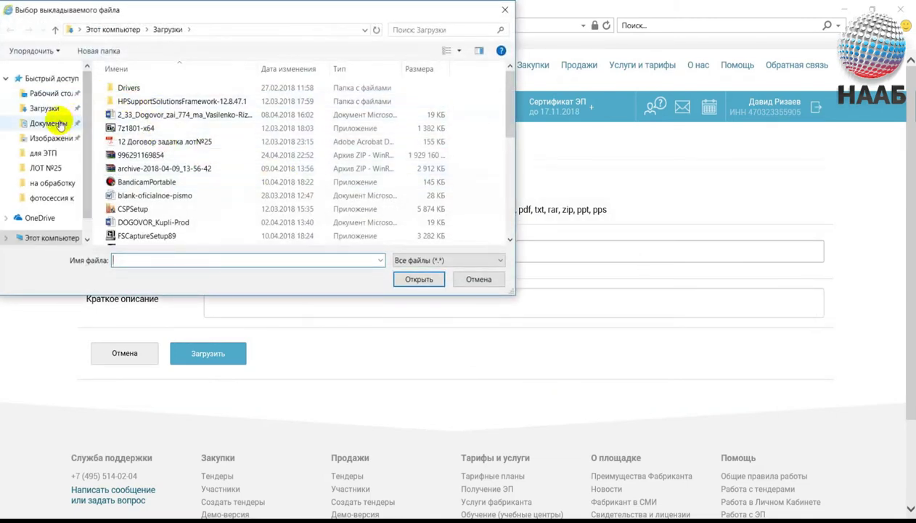
left_click(44, 93)
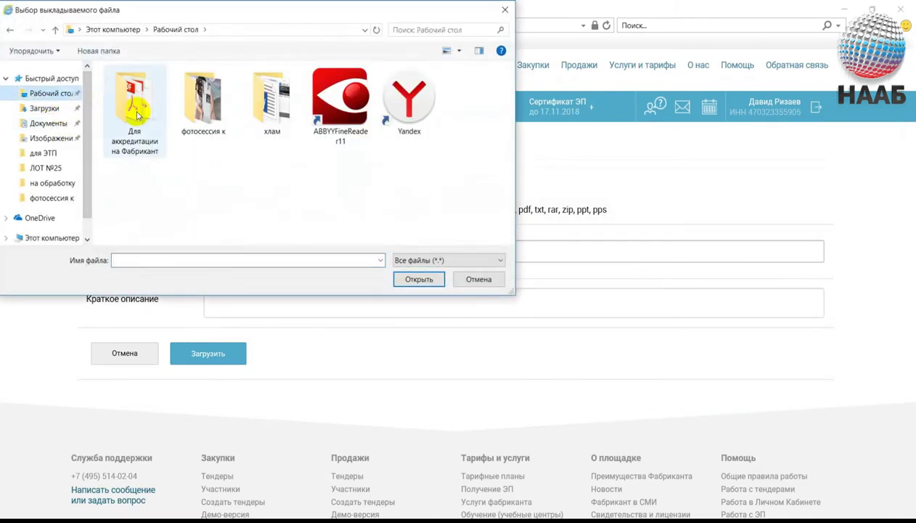
double_click(138, 115)
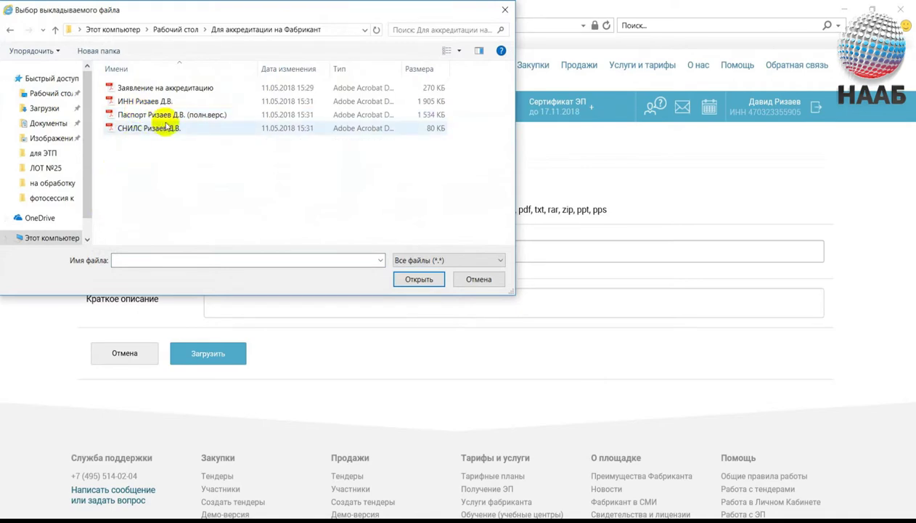
double_click(180, 87)
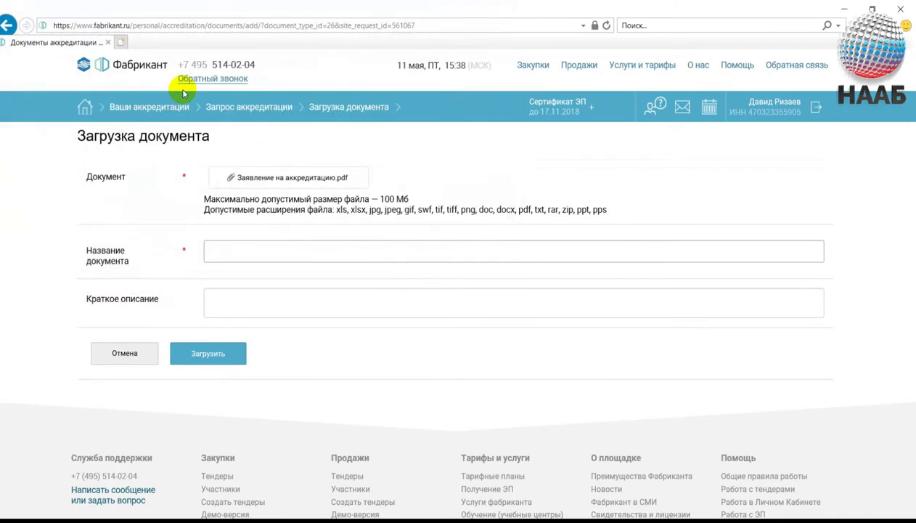
Title it 'Заявление на аккредитацию', add a short description naming the applicant, and upload it.
left_click(341, 255)
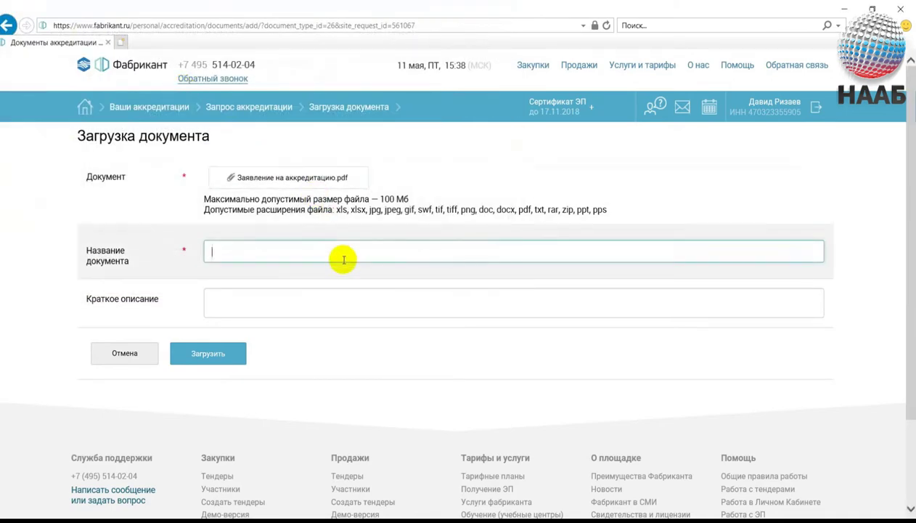
type("Заявление")
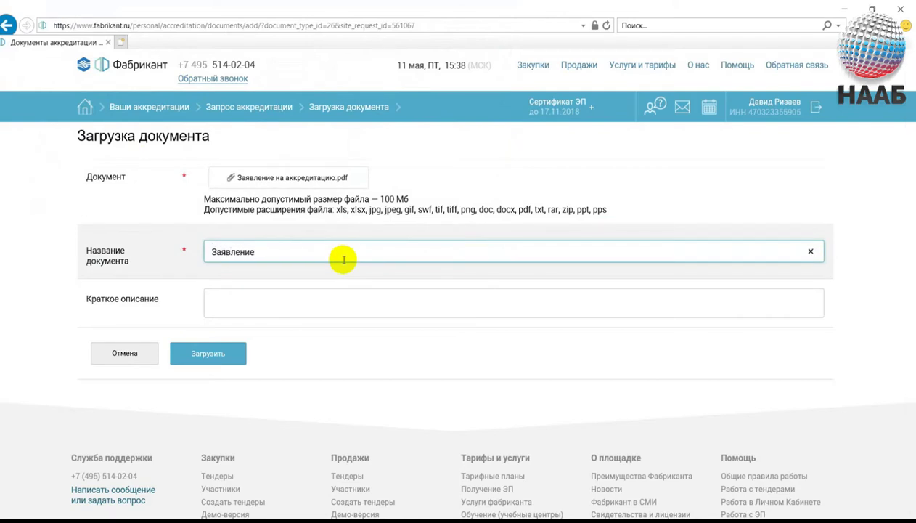
type(" на аккредитацию")
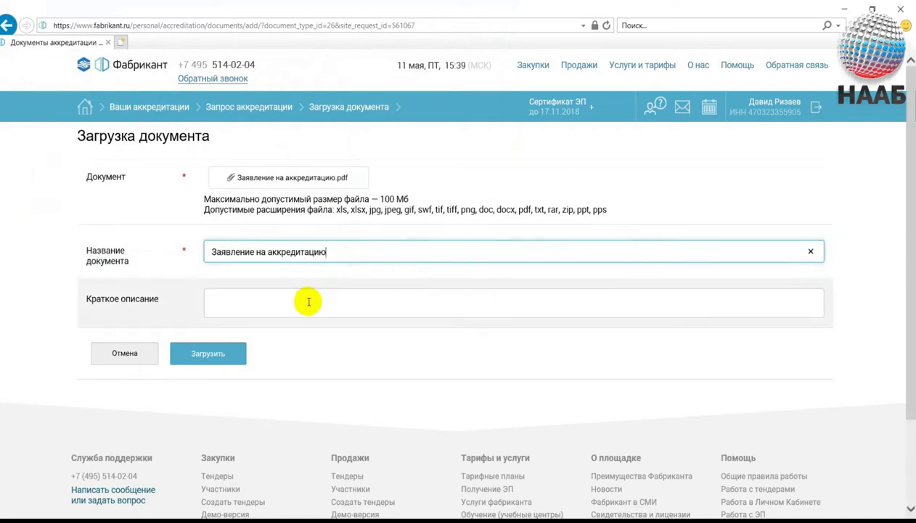
left_click(308, 301)
type("Заяв")
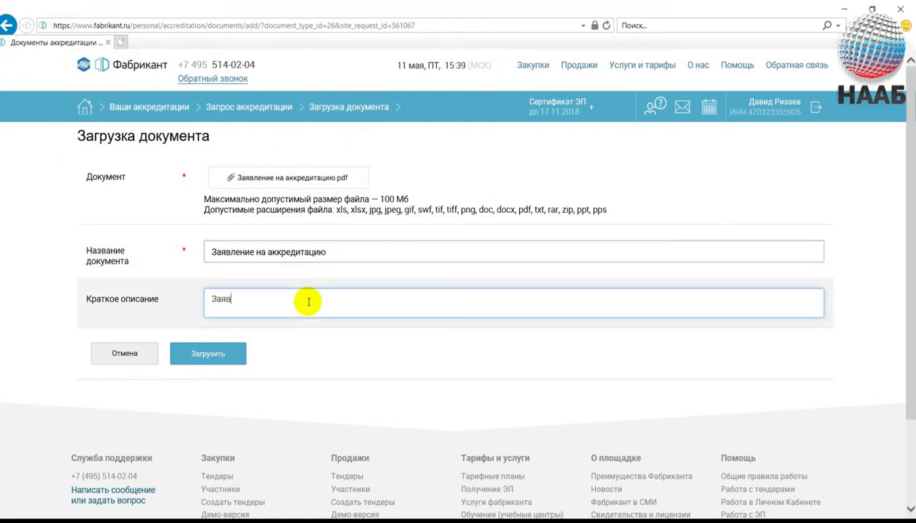
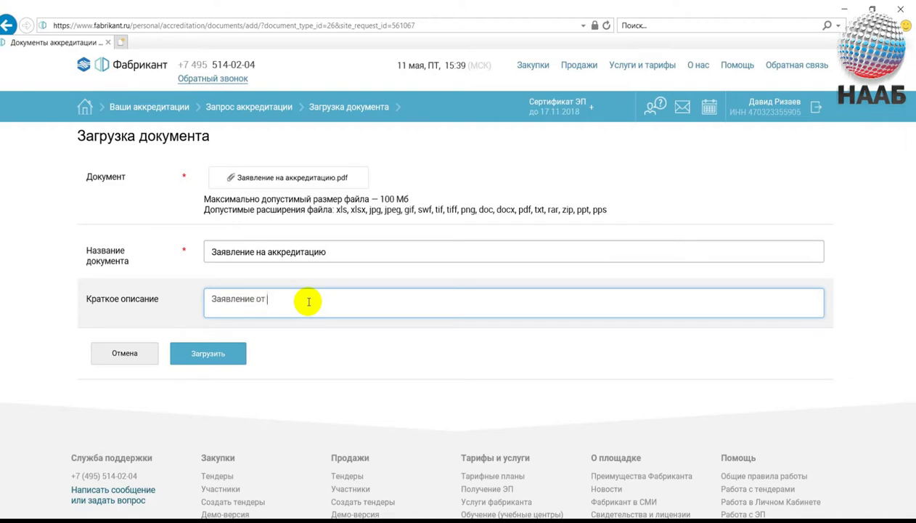
left_click(223, 354)
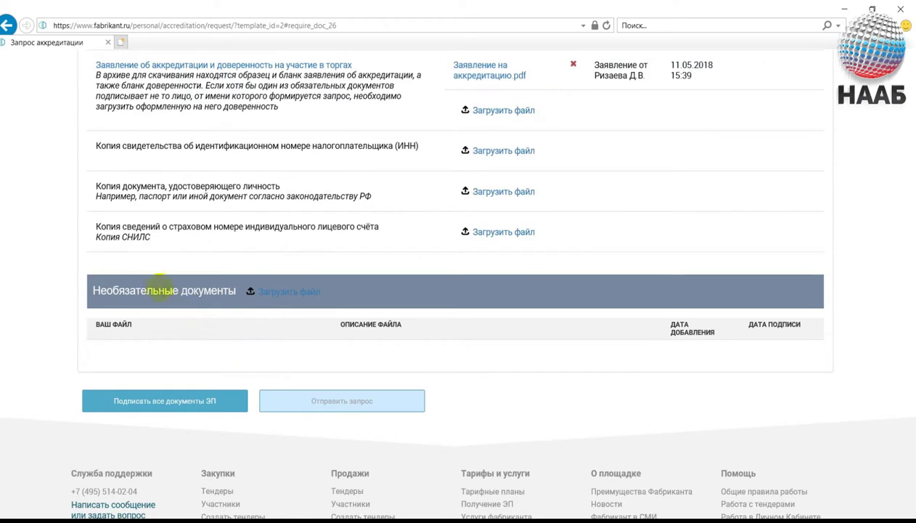
scroll(153, 286, "up", 1)
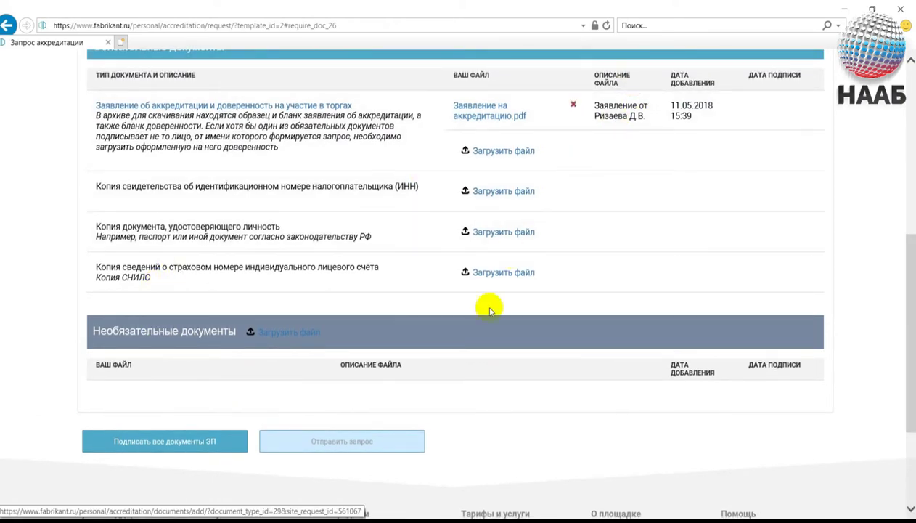
Attach the ИНН certificate PDF, name it 'ИНН' plus the holder's surname and initials, and upload it.
left_click(513, 192)
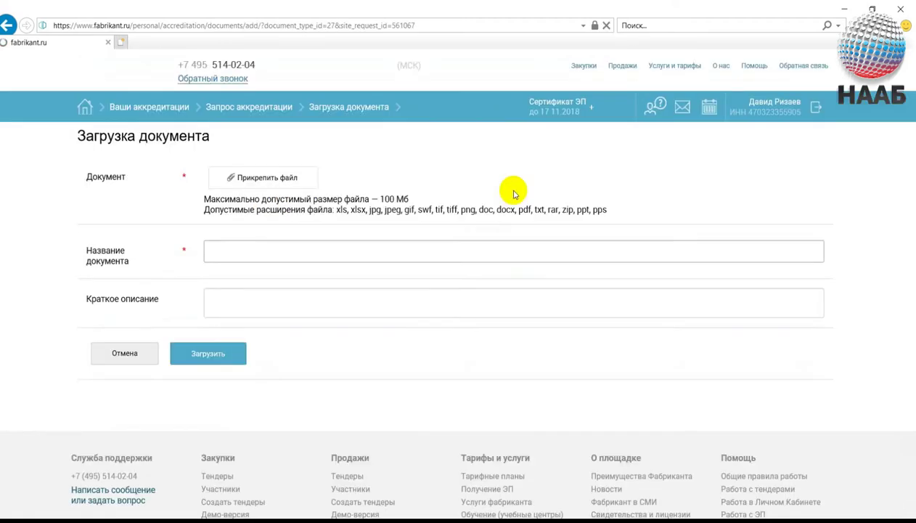
left_click(288, 186)
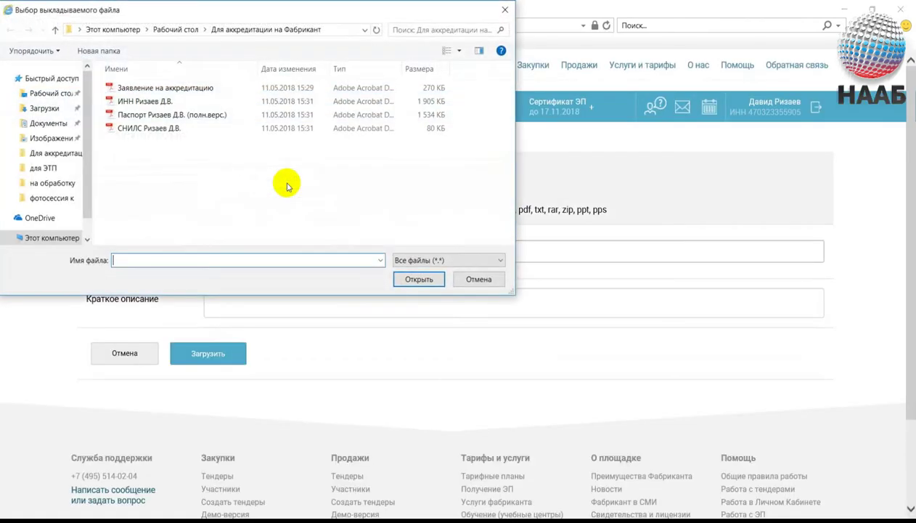
left_click(120, 103)
double_click(120, 103)
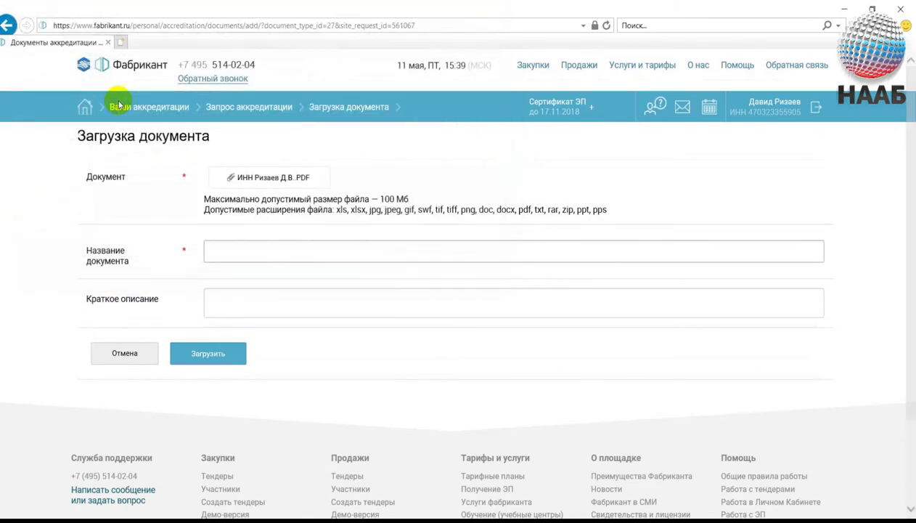
left_click(296, 260)
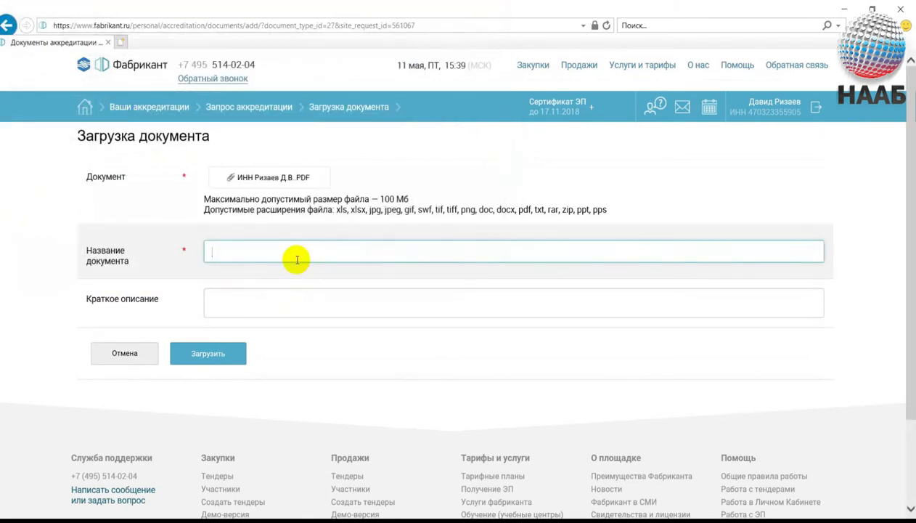
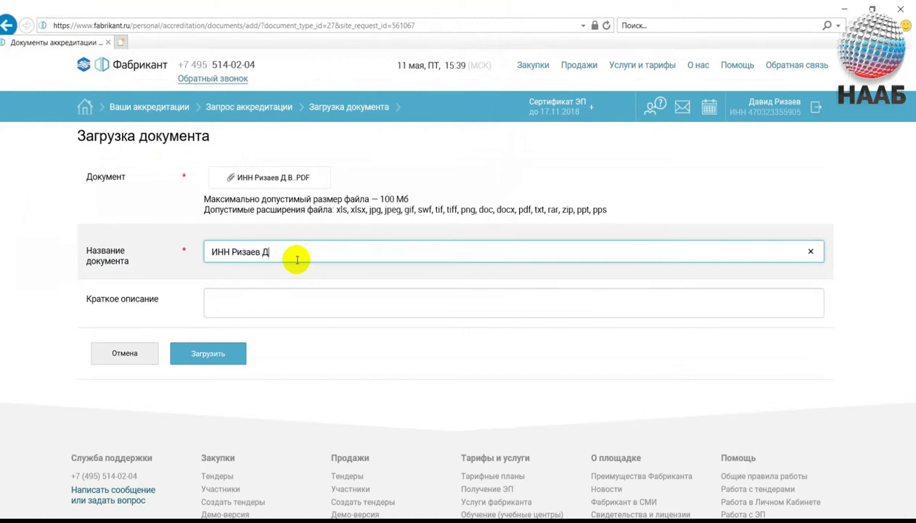
left_click(208, 353)
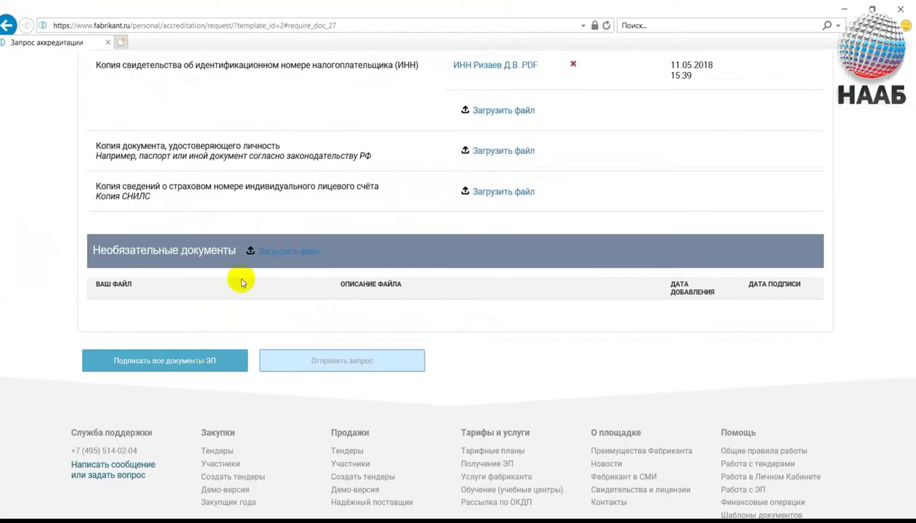
scroll(243, 277, "up", 1)
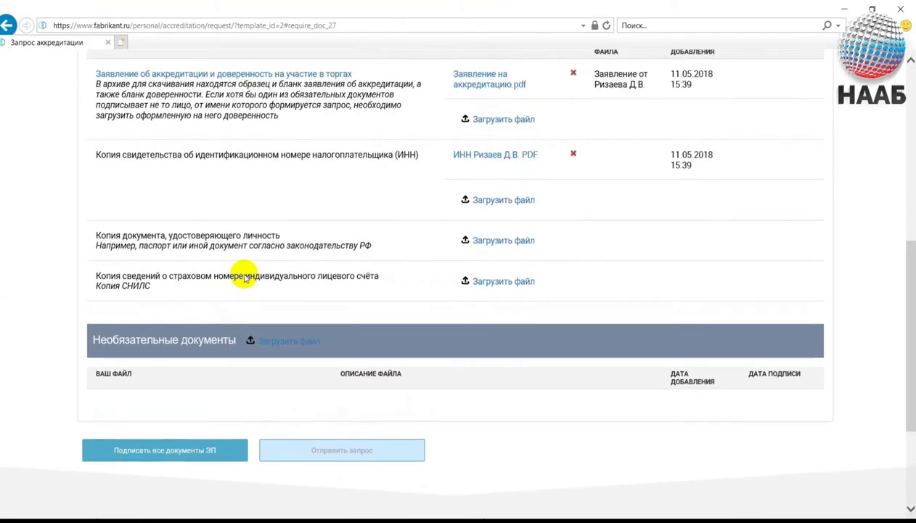
scroll(326, 276, "up", 1)
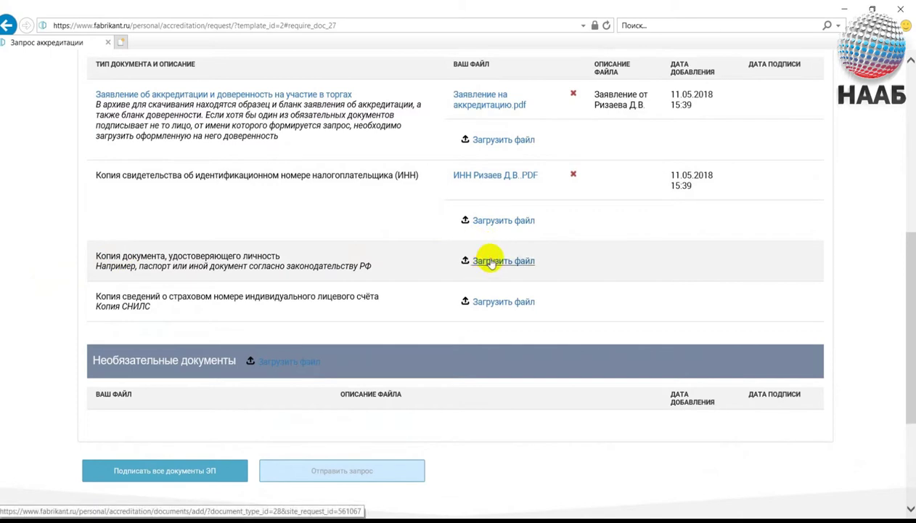
Upload the full passport PDF named 'Паспорт РФ' plus the holder's name, fixing a surname typo.
left_click(491, 263)
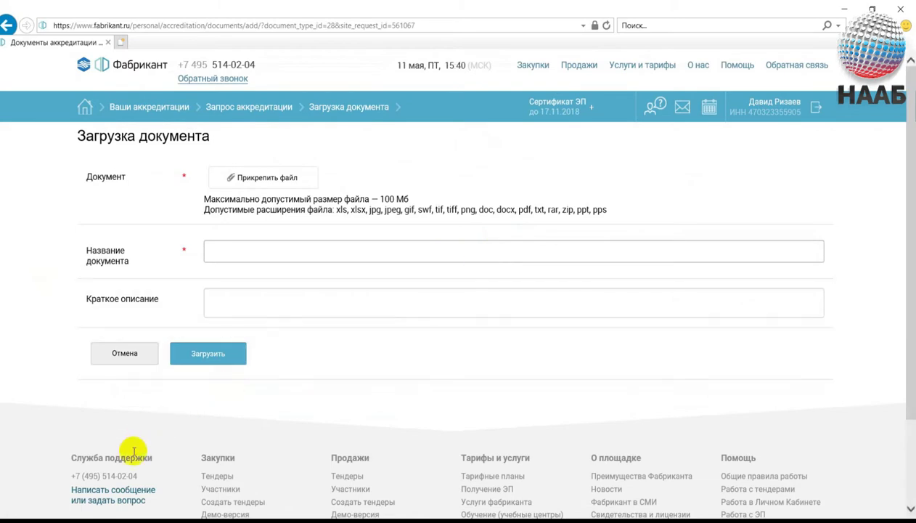
left_click(268, 181)
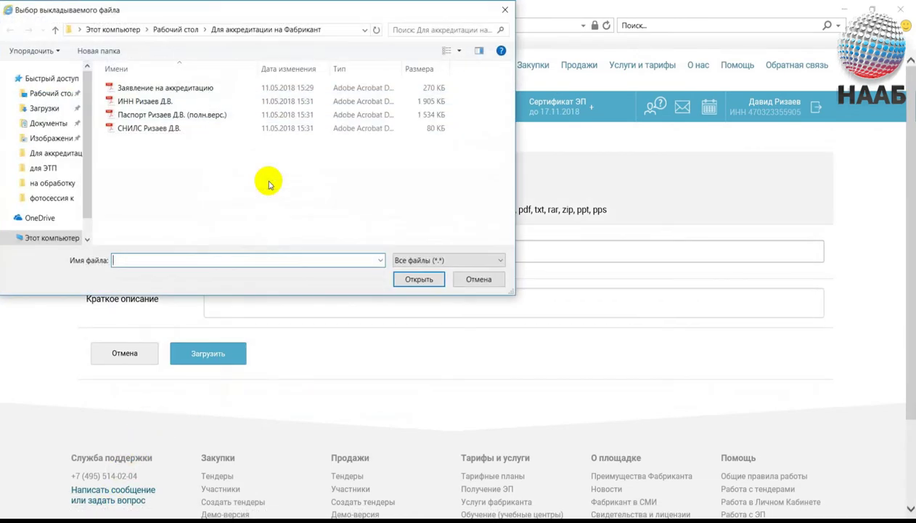
double_click(135, 115)
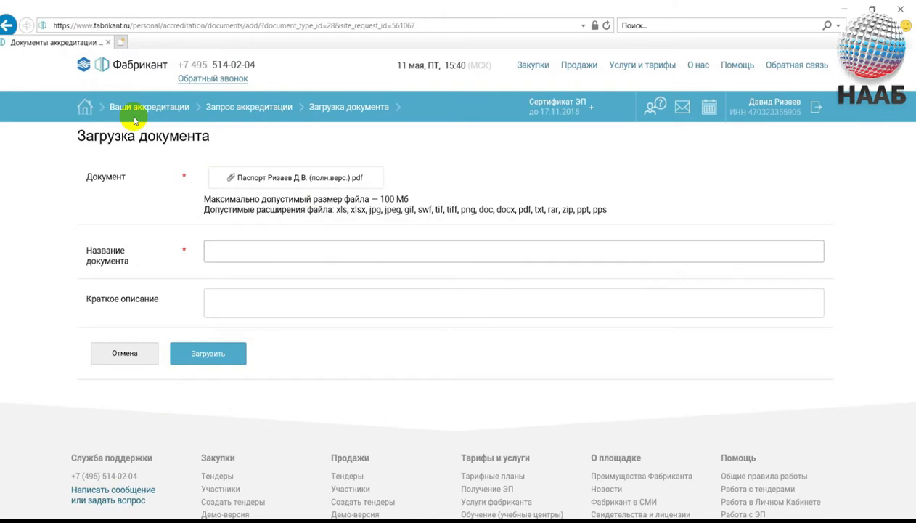
left_click(235, 250)
type("Паспор")
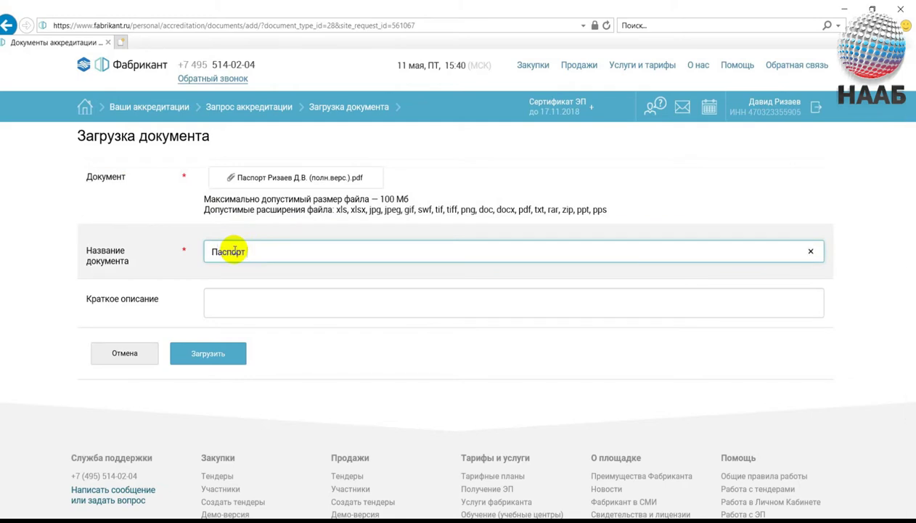
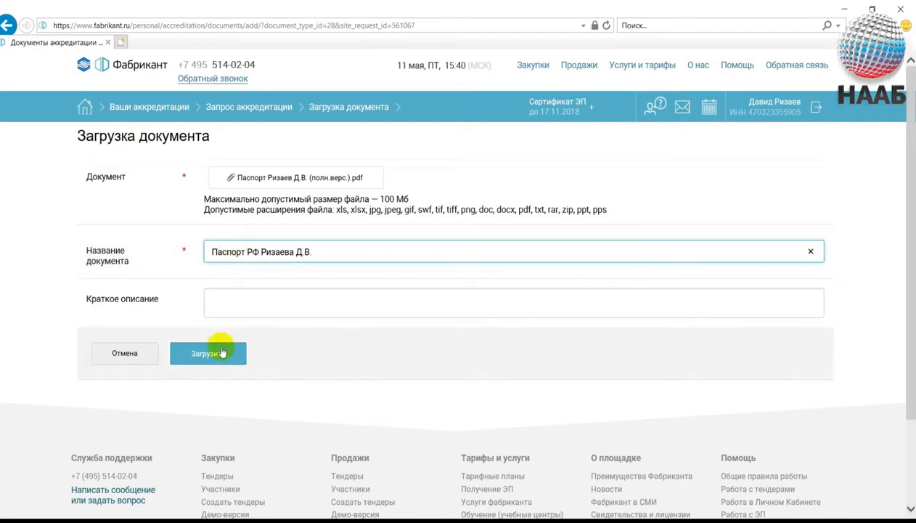
left_click(292, 252)
key("BackSpace")
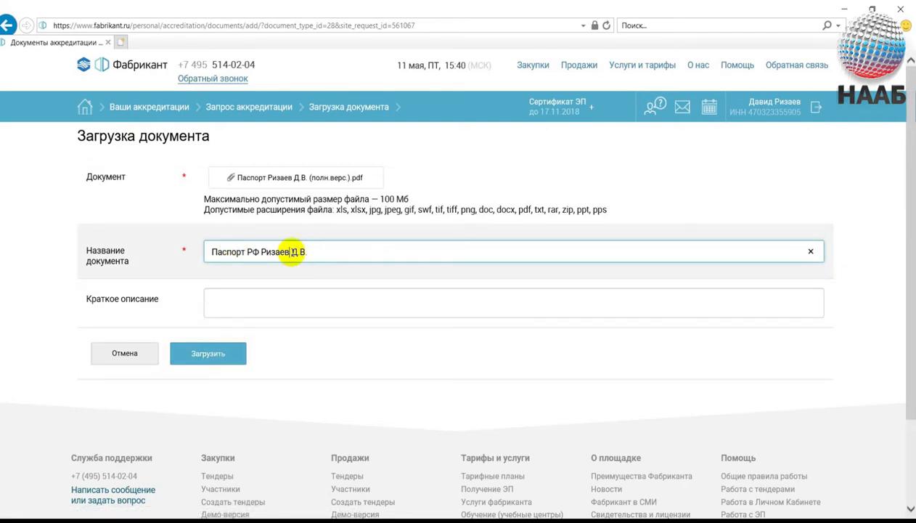
left_click(201, 357)
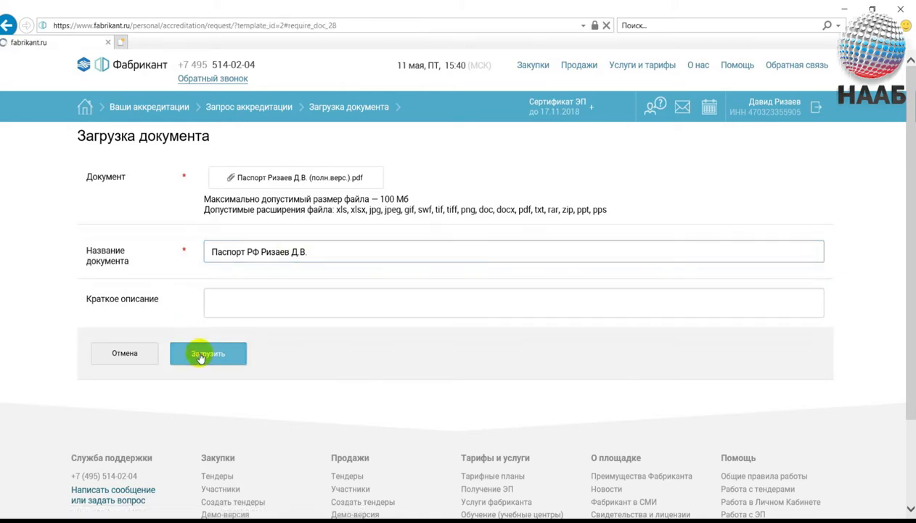
scroll(201, 357, "up", 2)
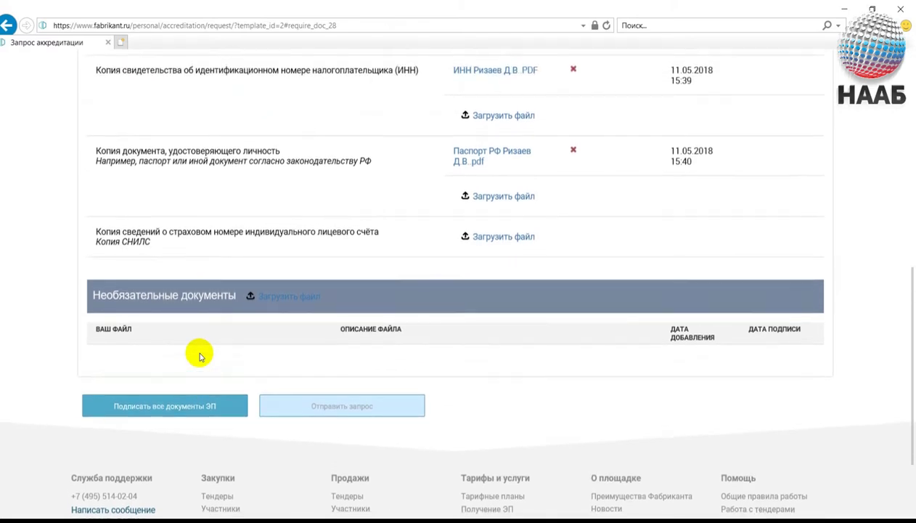
scroll(198, 354, "down", 1)
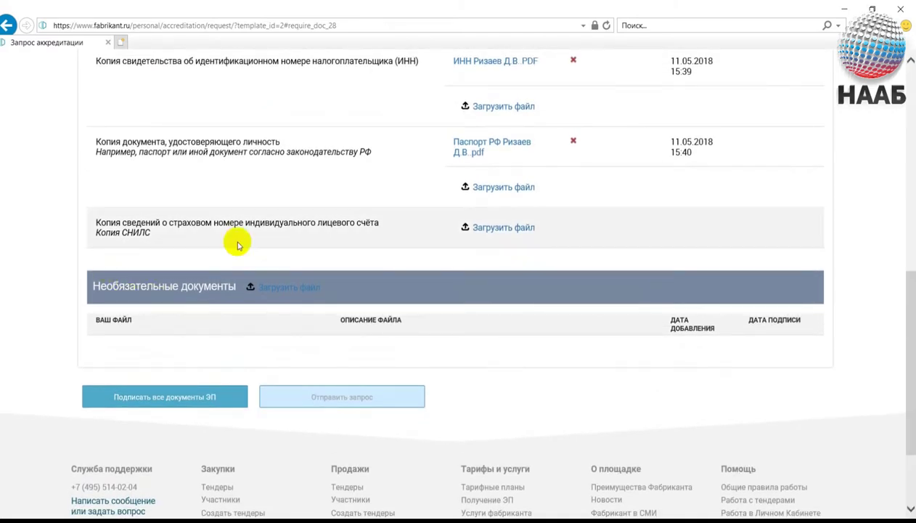
left_click(494, 231)
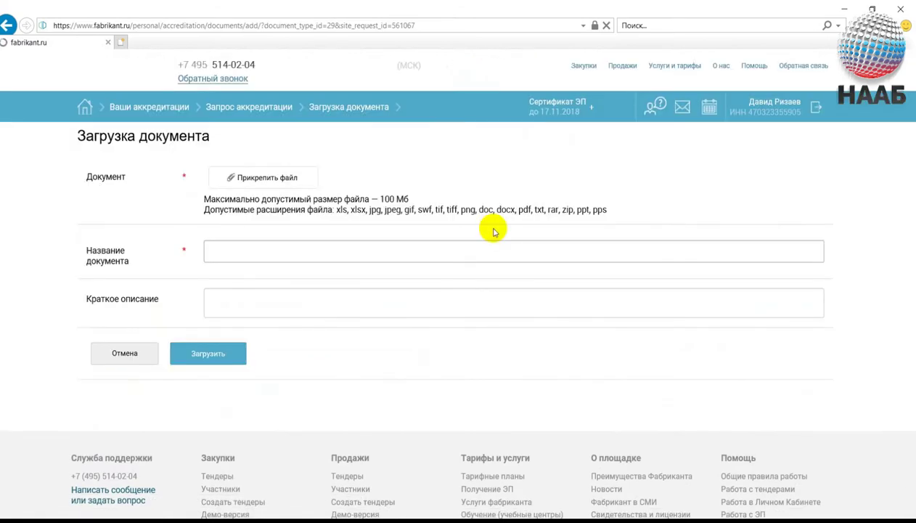
Attach the СНИЛС PDF, name it 'СНИЛС' plus the holder's surname and initials, and upload it.
left_click(280, 178)
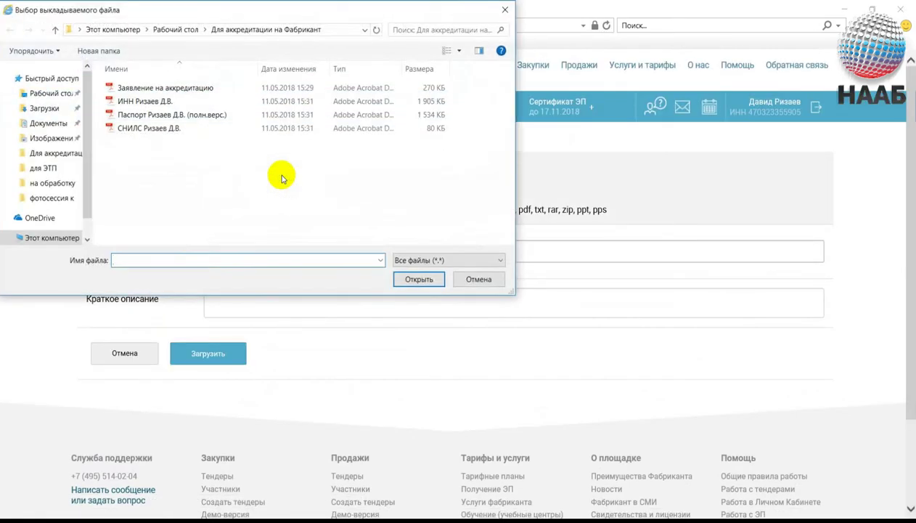
double_click(133, 128)
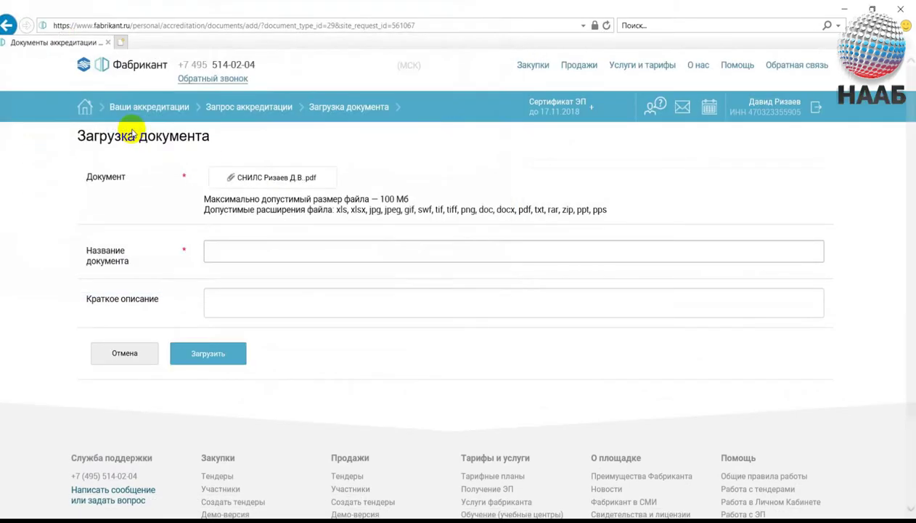
left_click(262, 251)
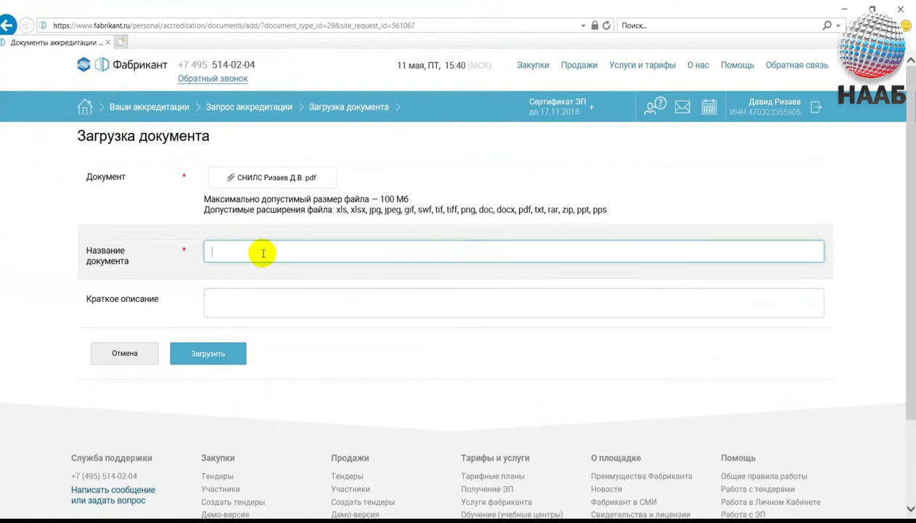
type("СНИЛС")
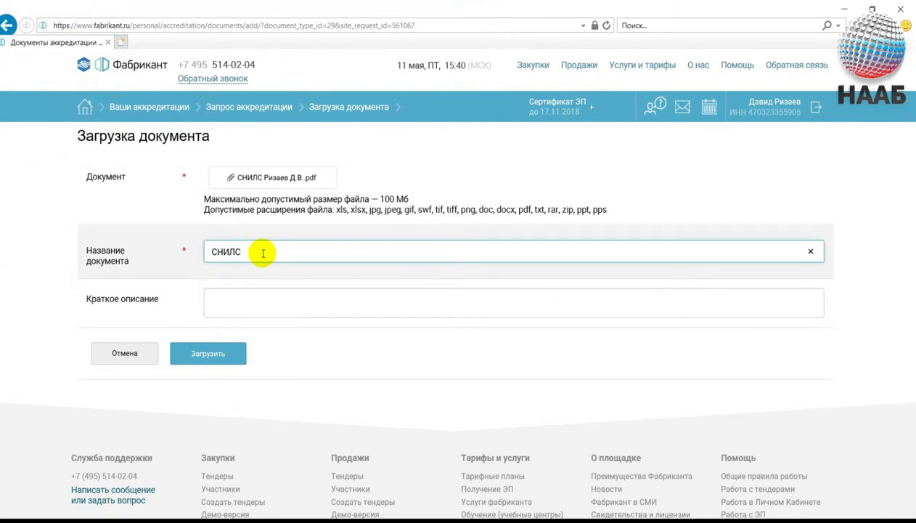
left_click(233, 355)
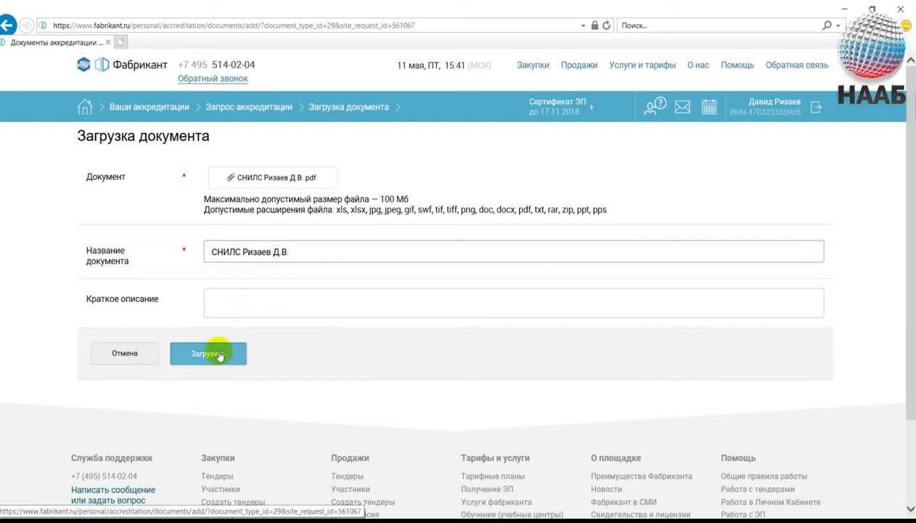
left_click(219, 356)
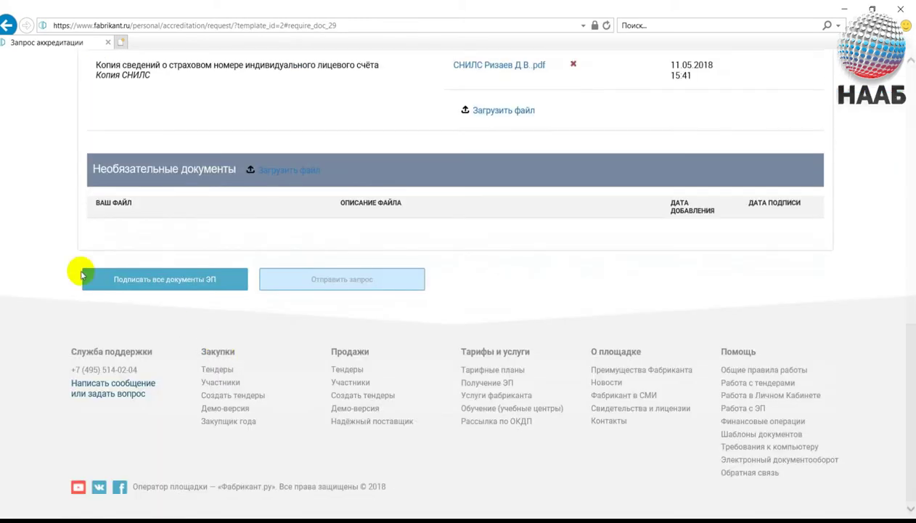
scroll(21, 267, "up", 1)
scroll(22, 267, "up", 5)
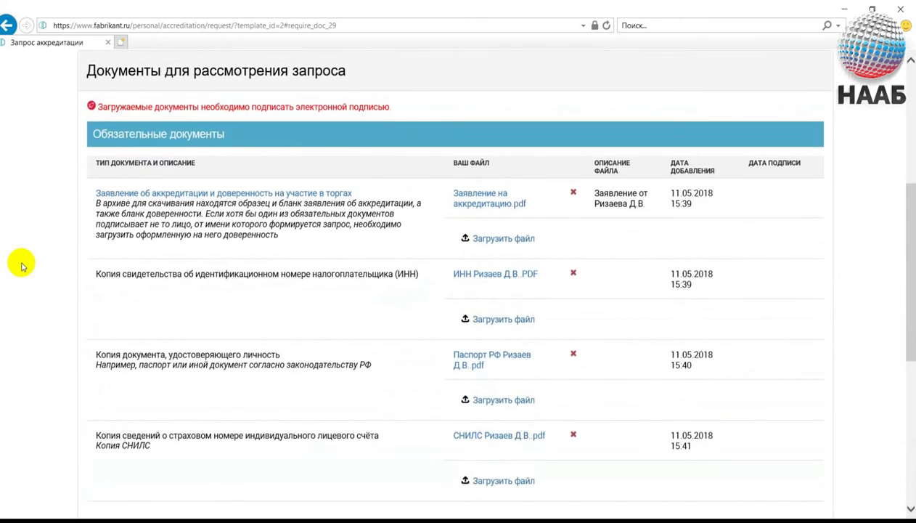
scroll(121, 121, "up", 1)
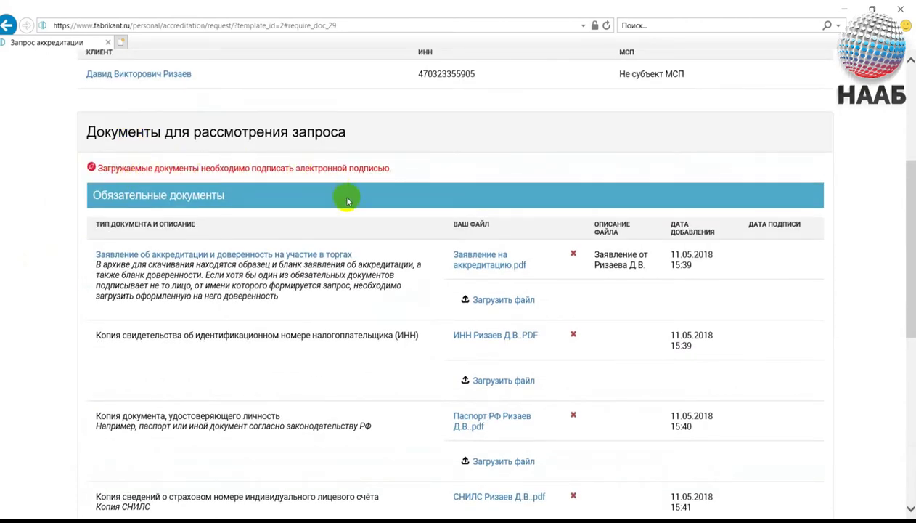
scroll(22, 394, "down", 3)
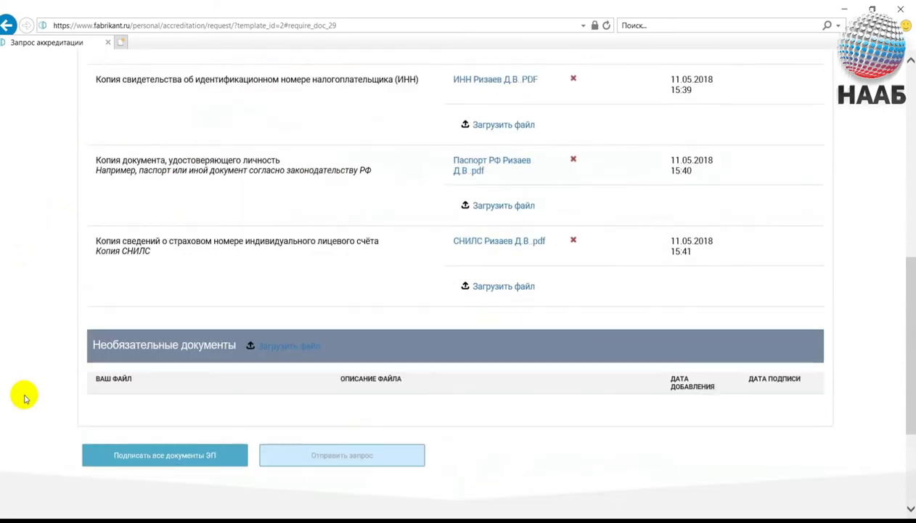
scroll(24, 396, "down", 2)
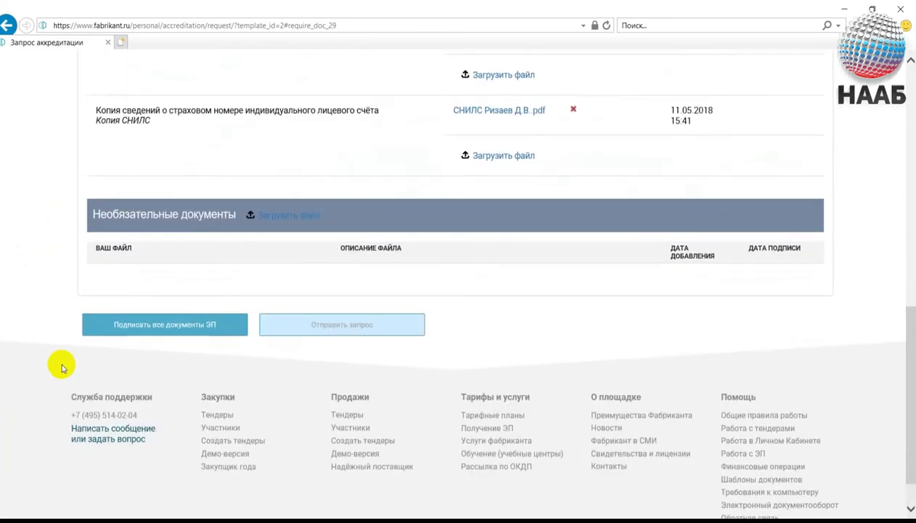
Sign all documents with the certificate valid until 17.11.2018, retry, and allow the CRYPTO-PRO add-on.
left_click(194, 327)
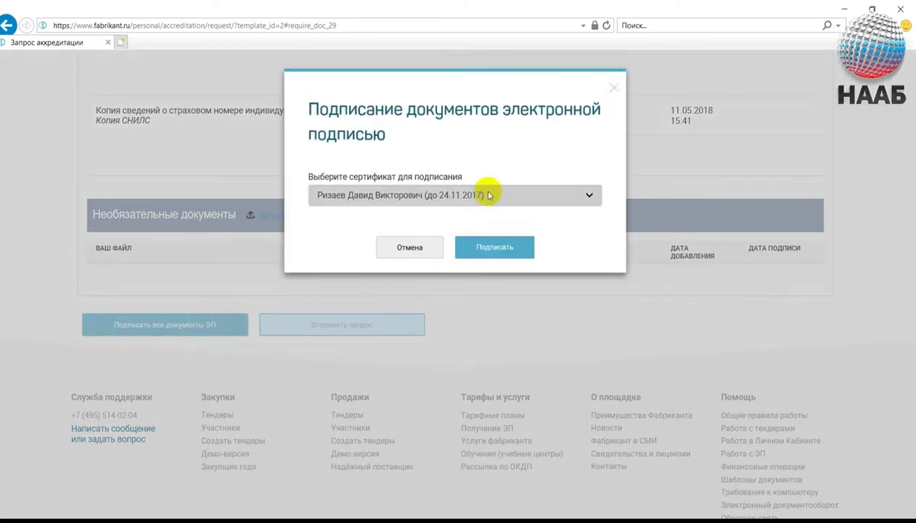
left_click(489, 195)
left_click(478, 206)
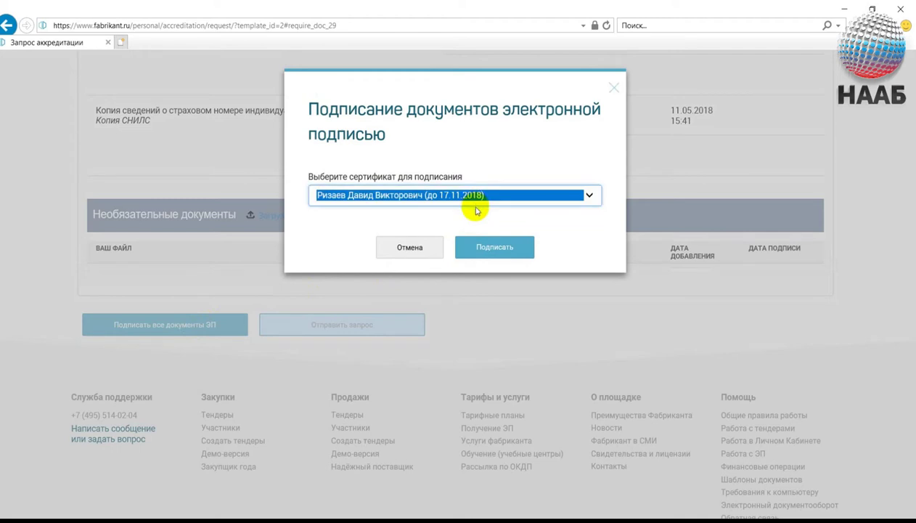
left_click(488, 246)
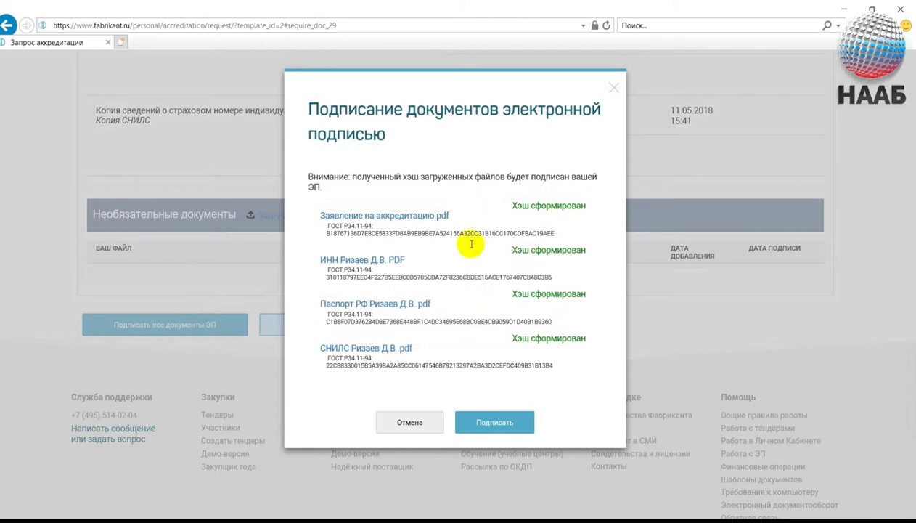
left_click(477, 427)
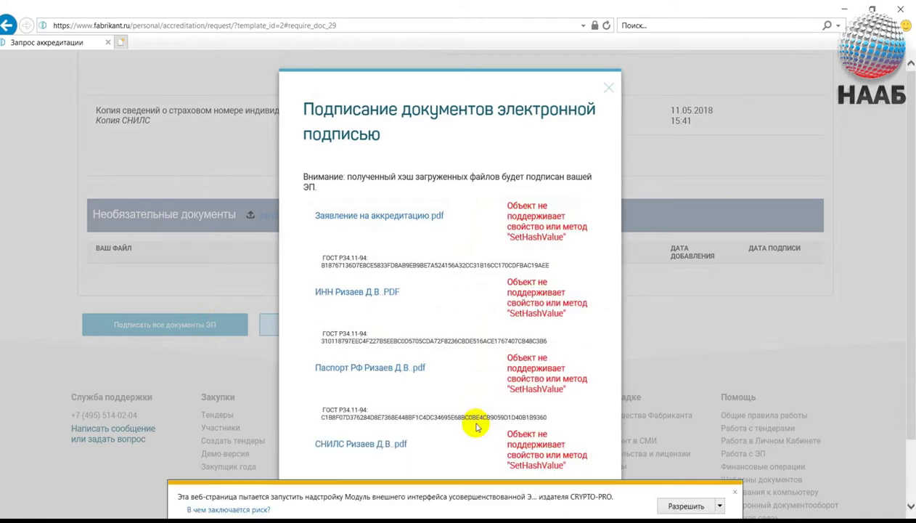
left_click(687, 507)
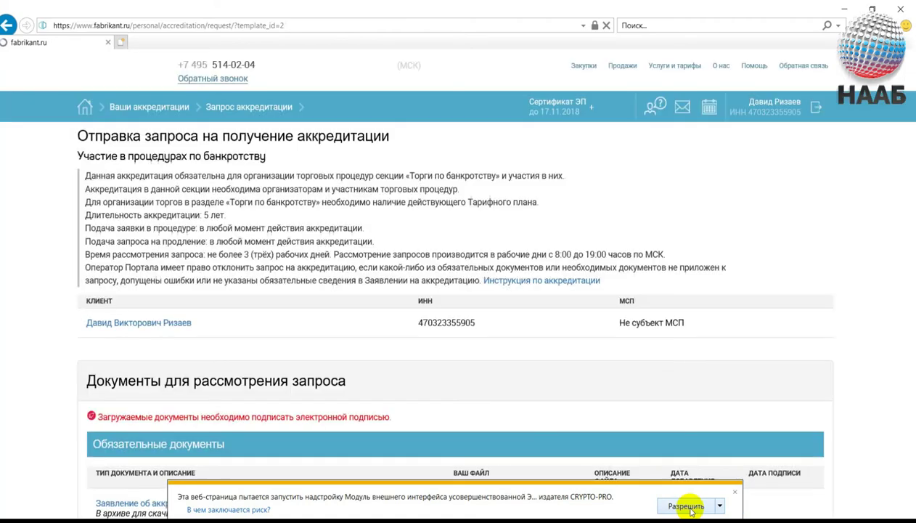
Repeat 'Подписать все документы ЭП' with the 17.11.2018 certificate and allow the CRYPTO-PRO add-on.
scroll(595, 304, "down", 10)
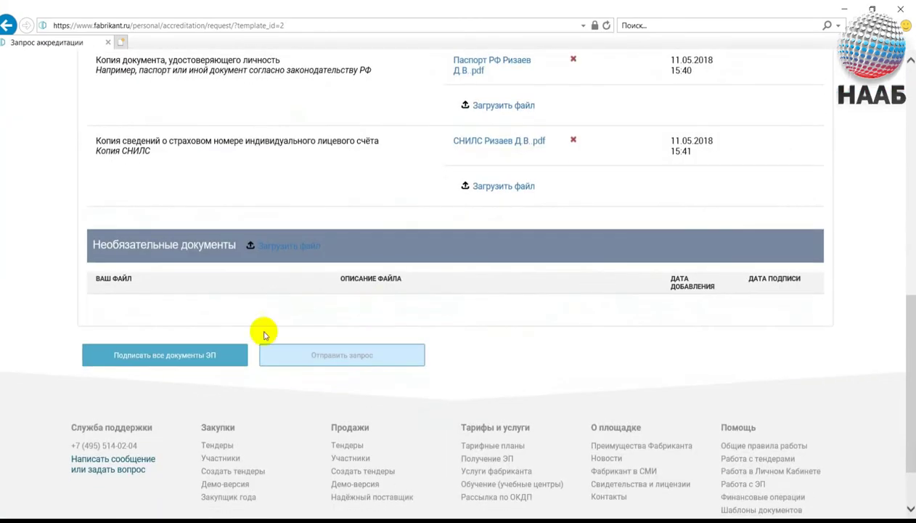
left_click(161, 357)
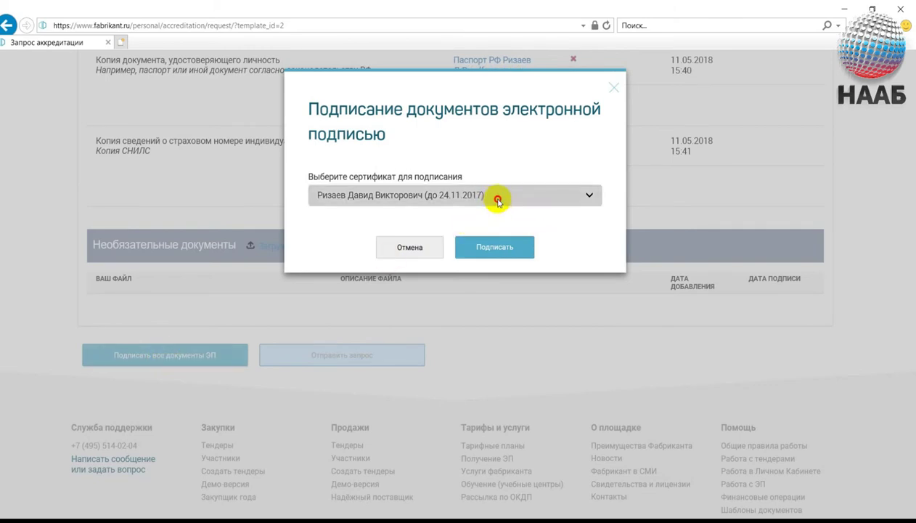
left_click(497, 196)
left_click(473, 205)
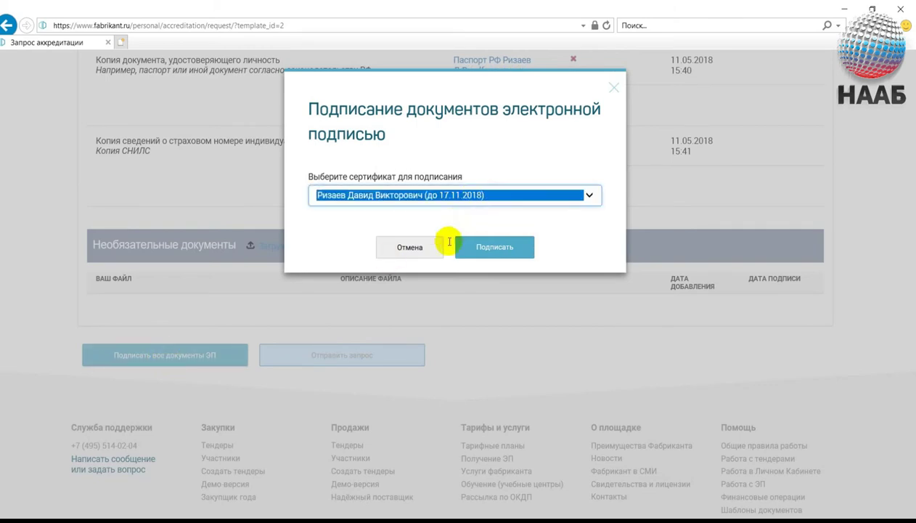
left_click(497, 247)
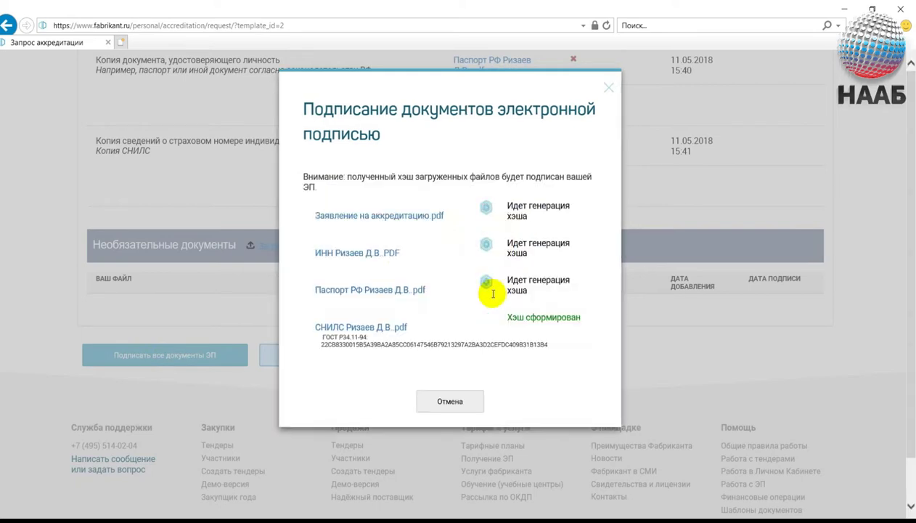
left_click(497, 422)
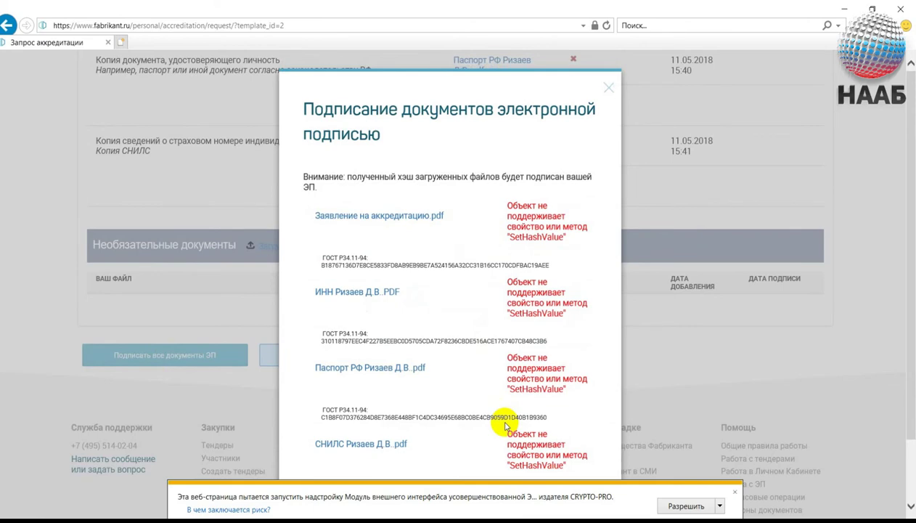
left_click(685, 506)
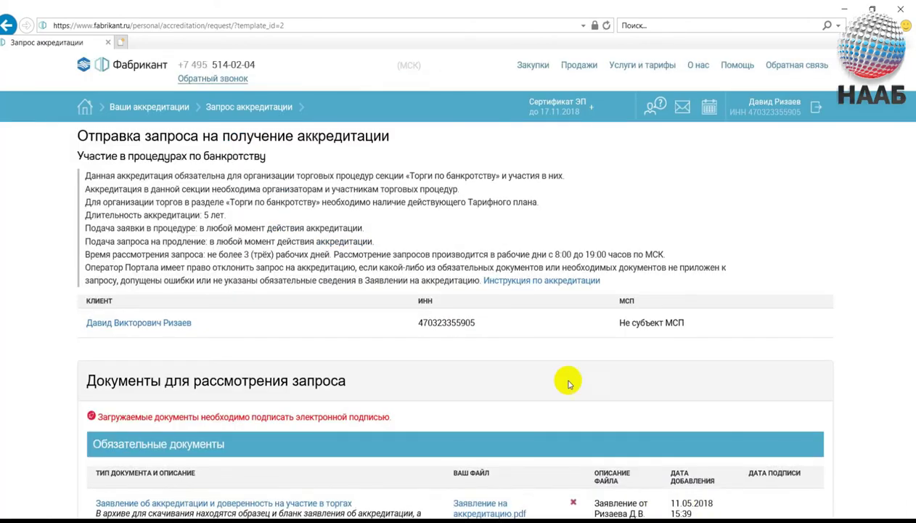
Hash all four documents with the certificate valid until 17.11.2018, then start signing them.
scroll(568, 383, "down", 7)
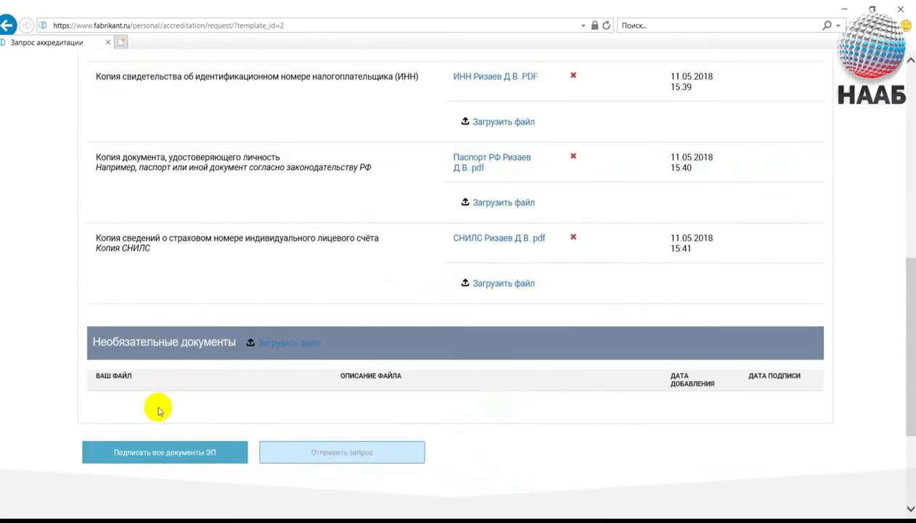
left_click(148, 453)
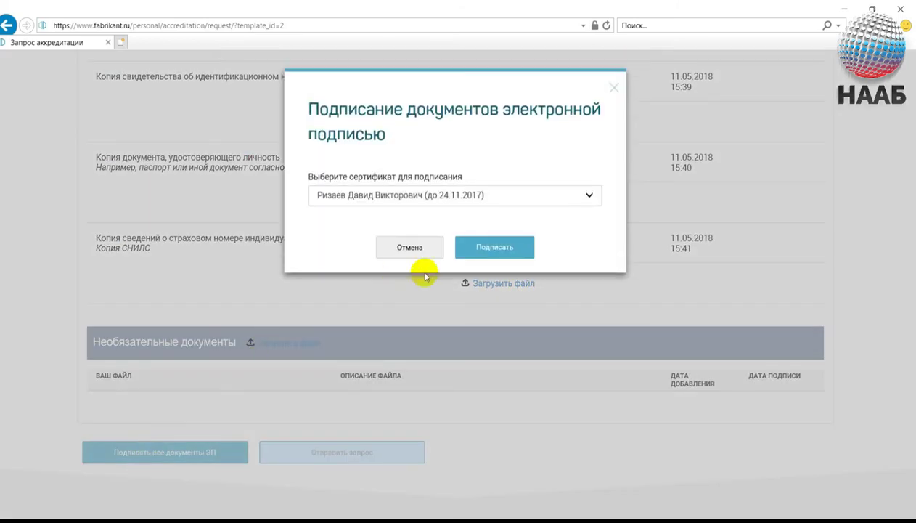
left_click(469, 198)
left_click(464, 212)
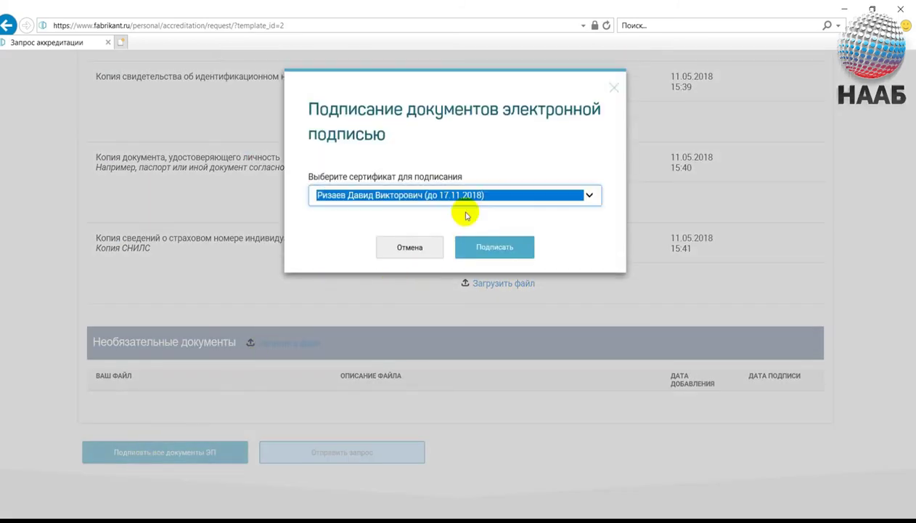
left_click(493, 249)
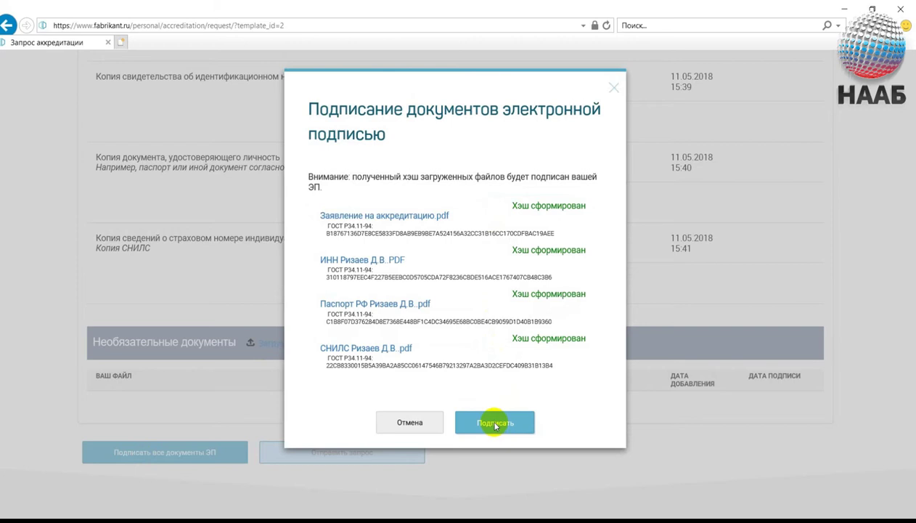
left_click(495, 425)
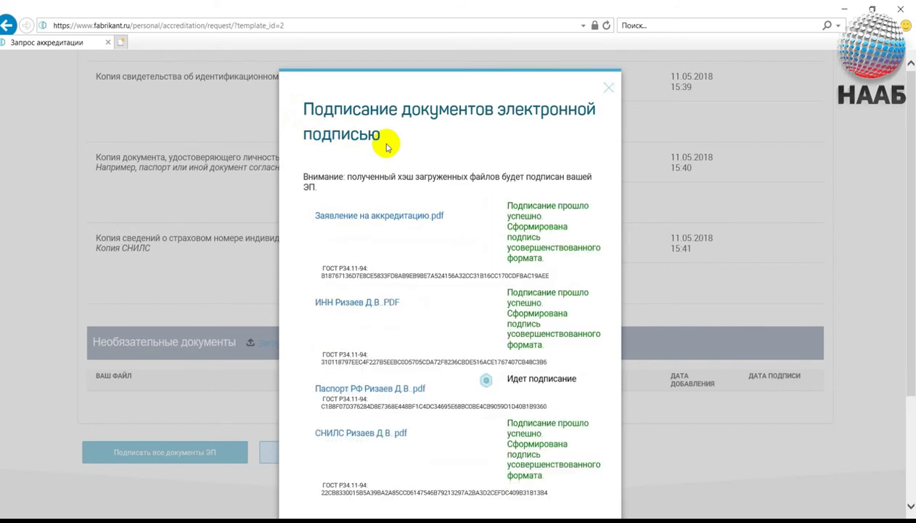
Check that all four files report 'Подписание прошло успешно', then close the signing dialog.
scroll(395, 216, "down", 1)
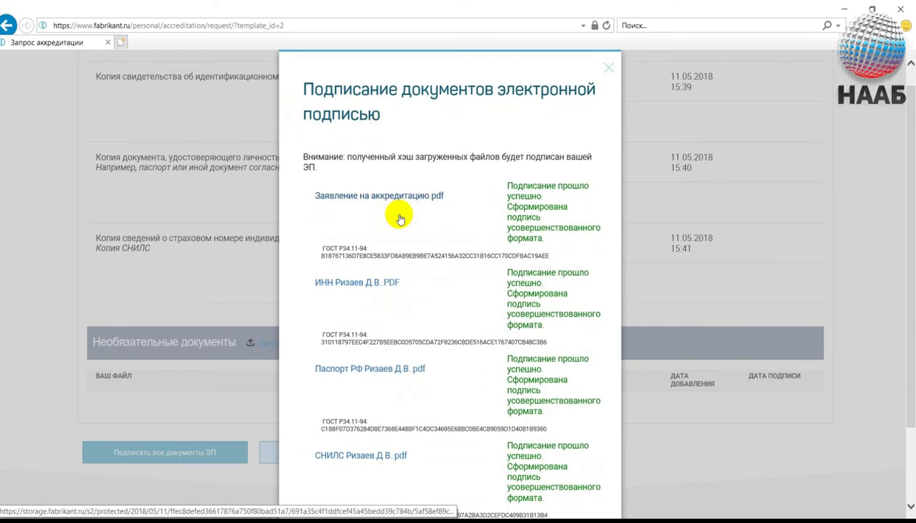
scroll(399, 218, "down", 1)
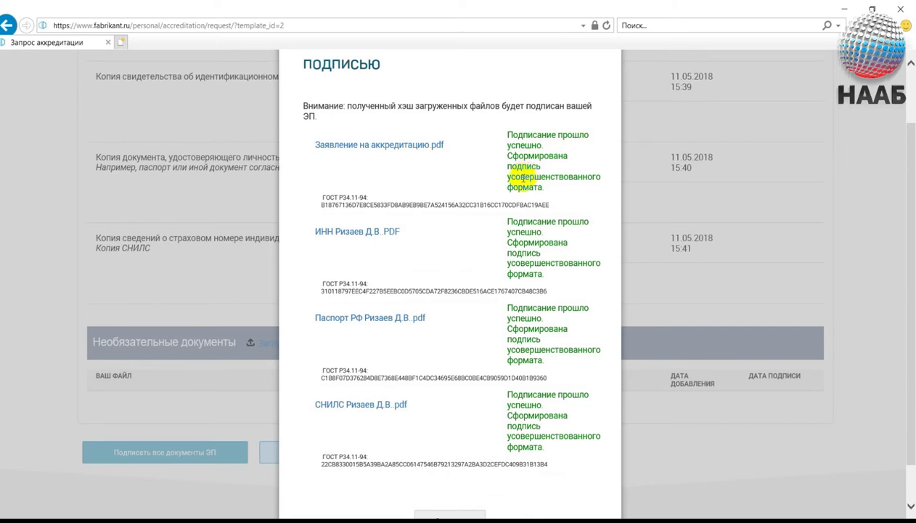
scroll(483, 236, "down", 2)
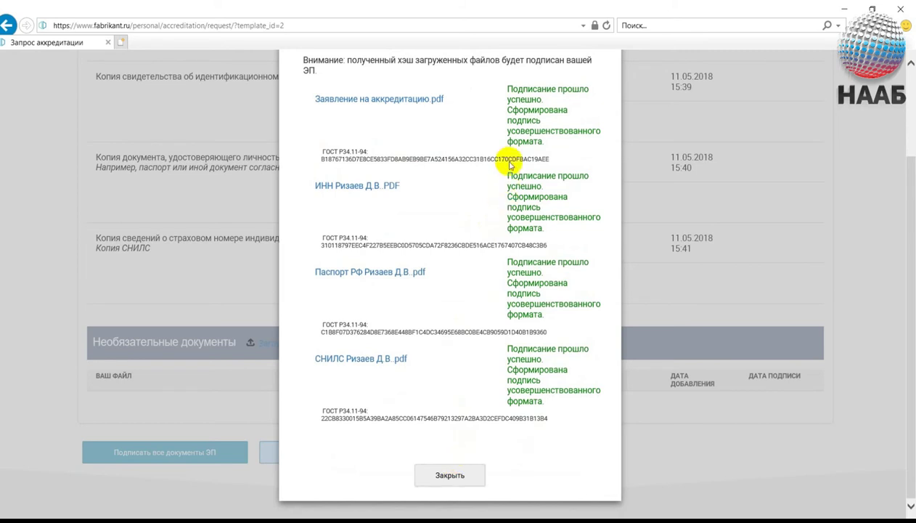
left_click(450, 476)
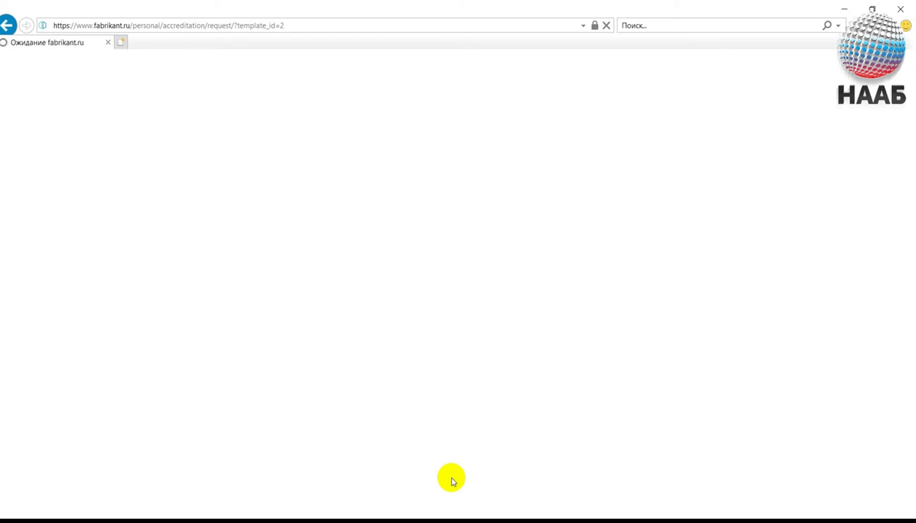
Submit the signed bankruptcy-procedures accreditation request via 'Отправить запрос'.
scroll(378, 312, "down", 9)
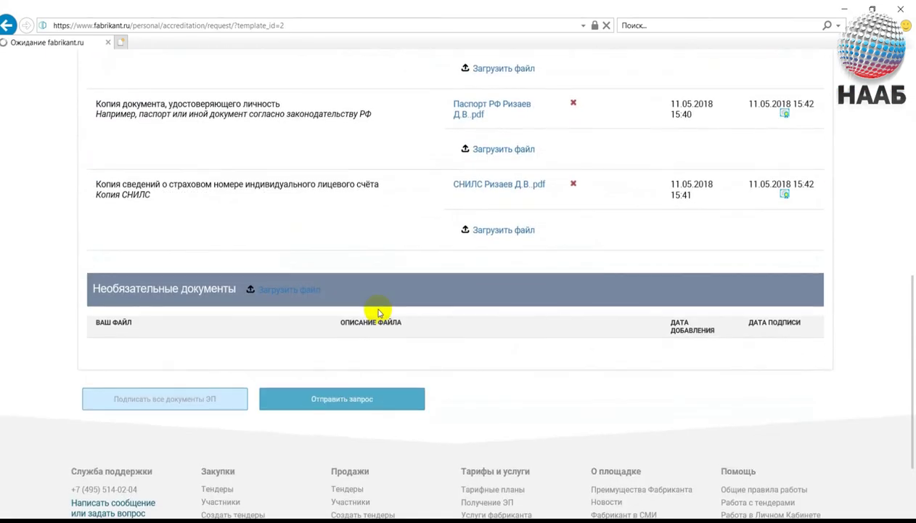
scroll(378, 312, "up", 1)
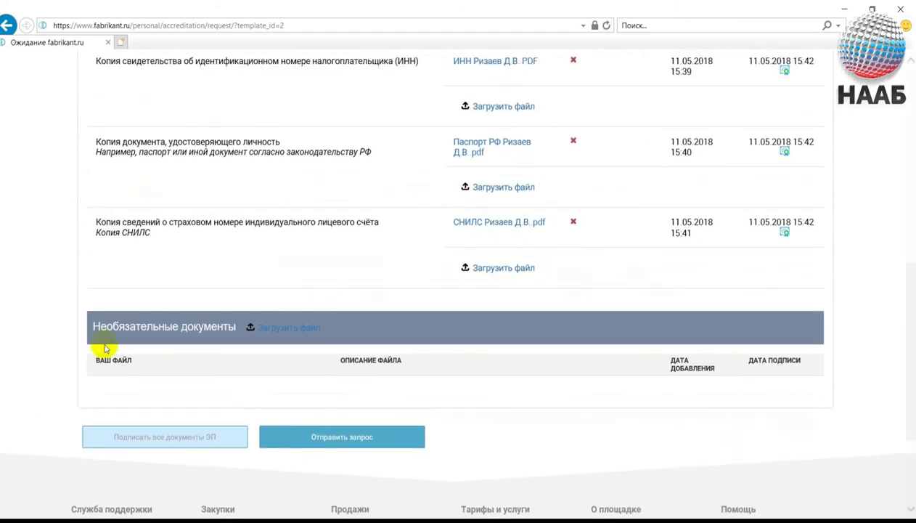
scroll(45, 419, "down", 2)
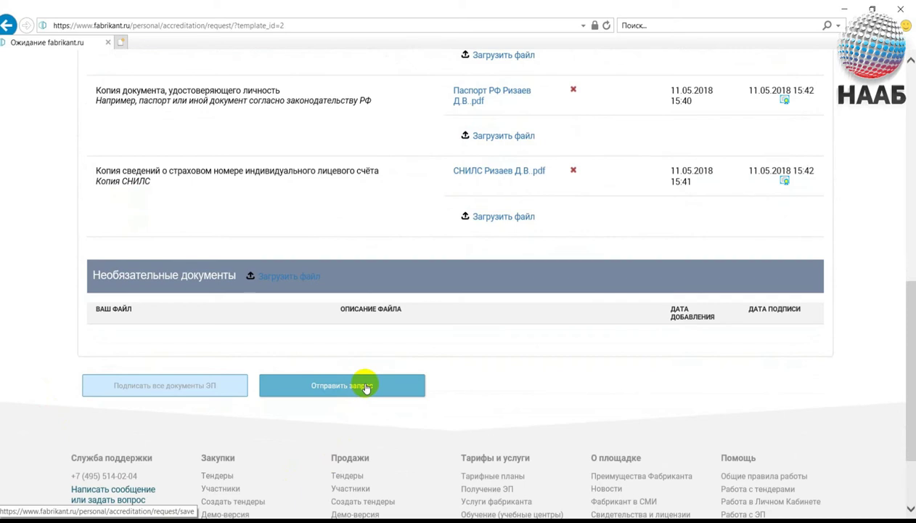
left_click(365, 387)
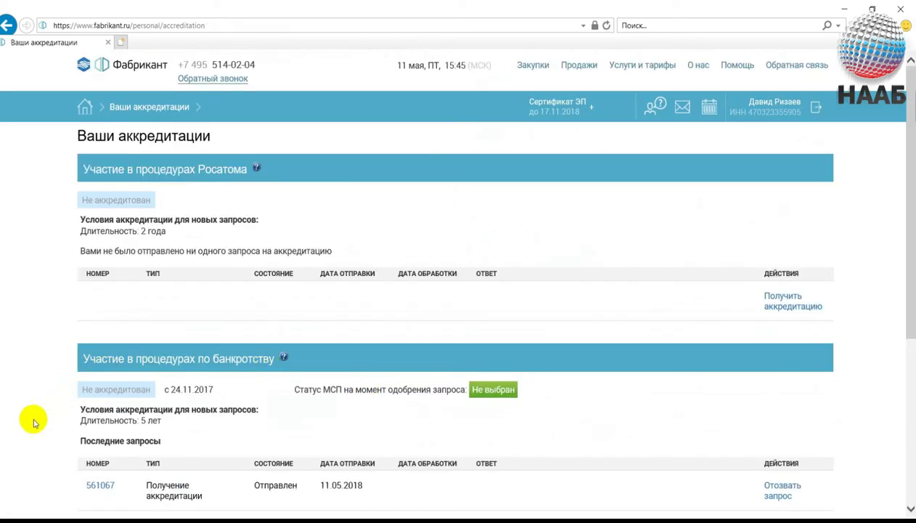
scroll(29, 425, "down", 3)
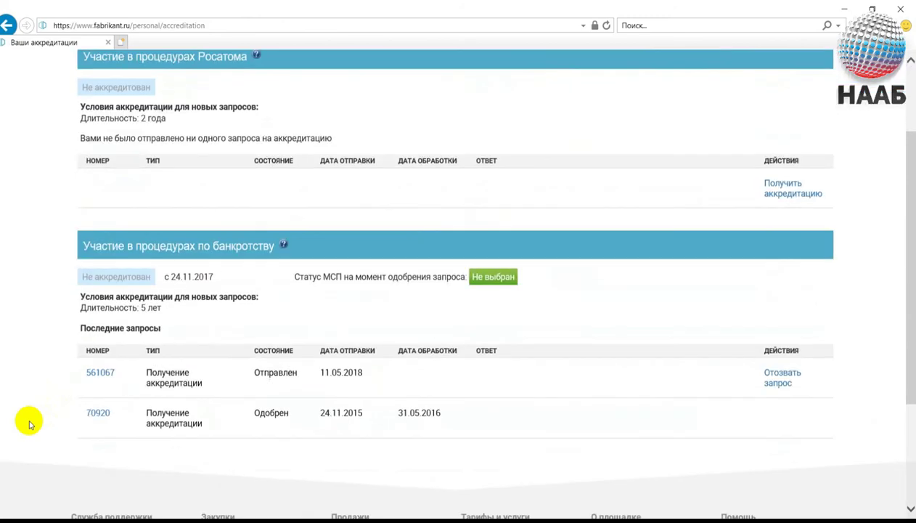
scroll(29, 424, "down", 3)
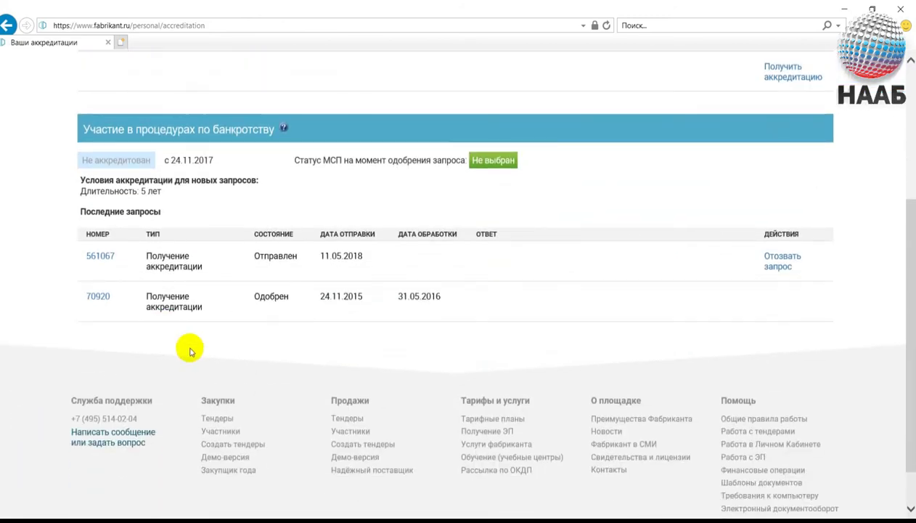
scroll(152, 273, "down", 2)
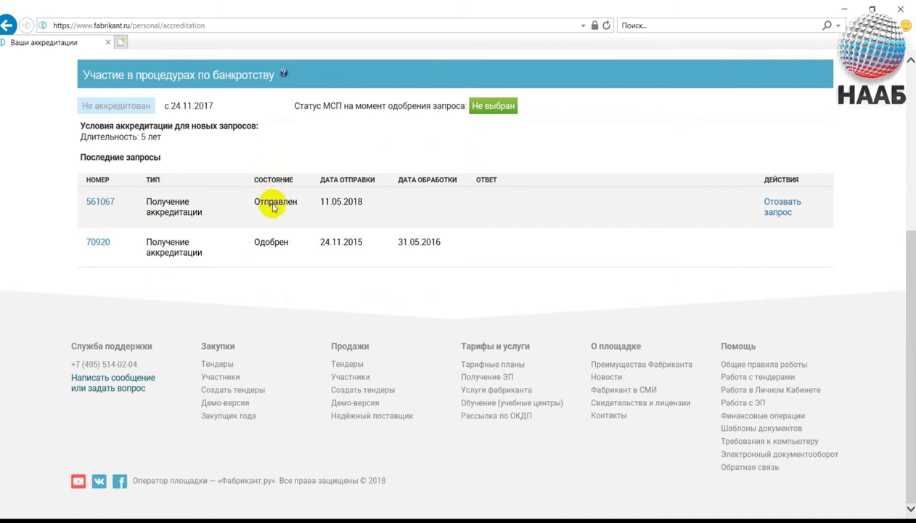
scroll(446, 218, "up", 1)
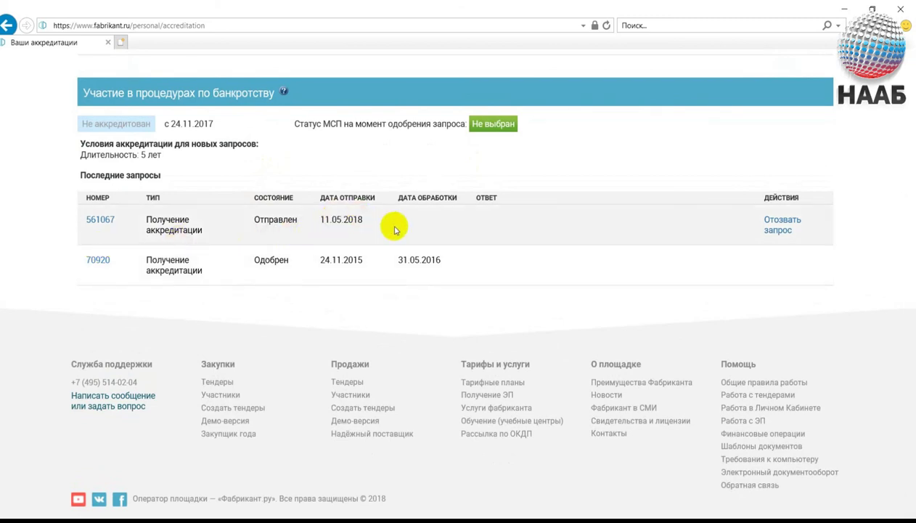
scroll(394, 230, "up", 5)
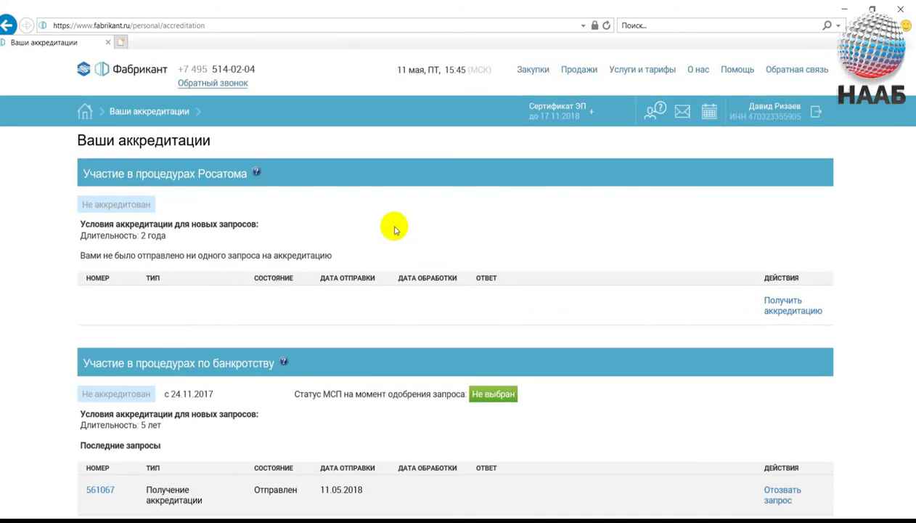
scroll(394, 230, "down", 1)
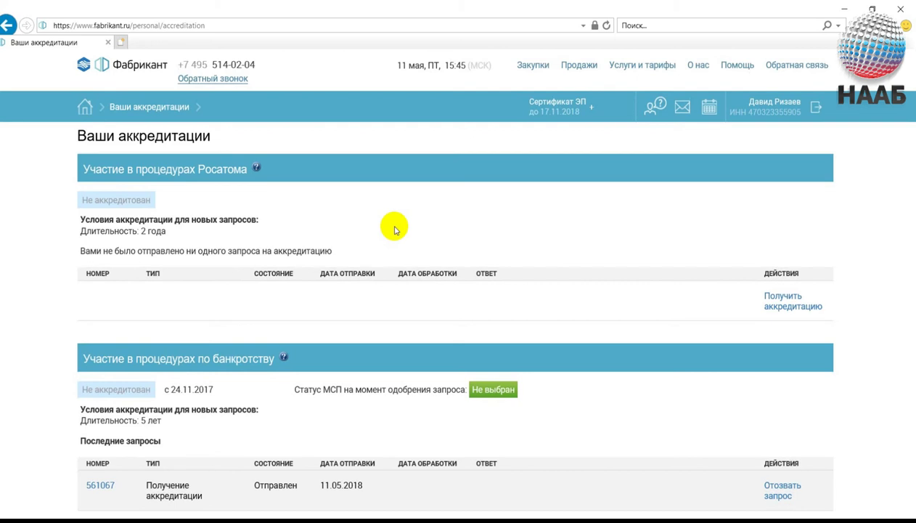
mouse_move(323, 521)
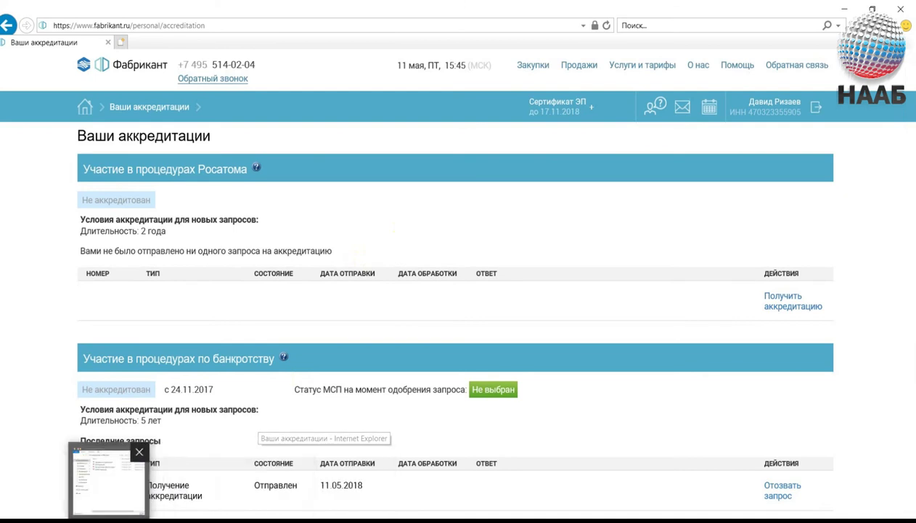
left_click(107, 479)
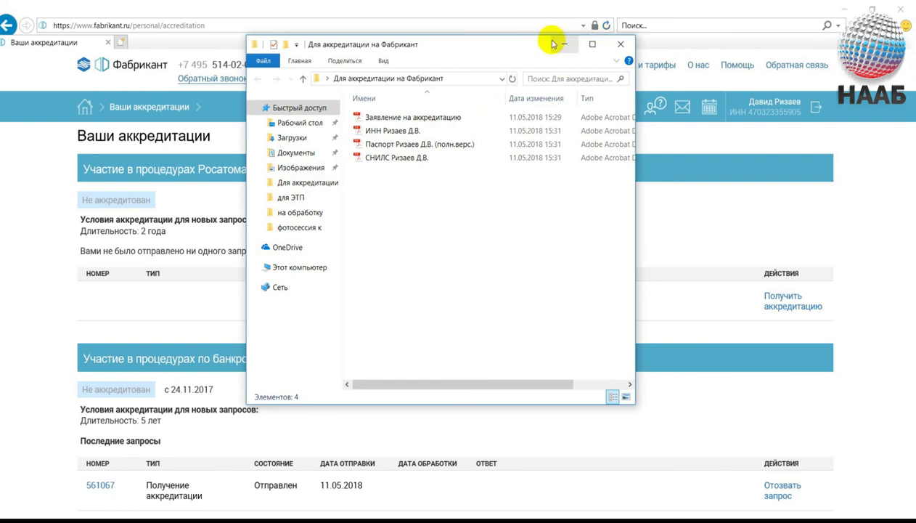
key("alt+F4")
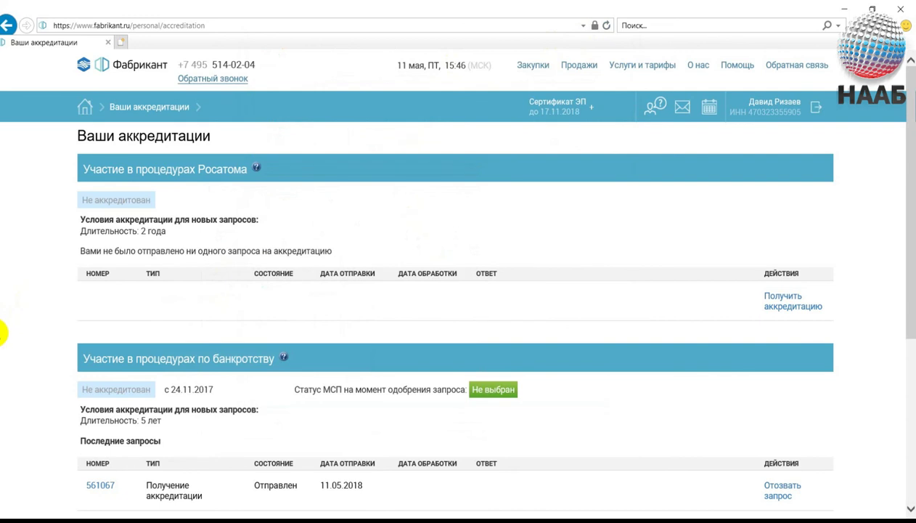
scroll(3, 332, "up", 1)
scroll(3, 332, "down", 1)
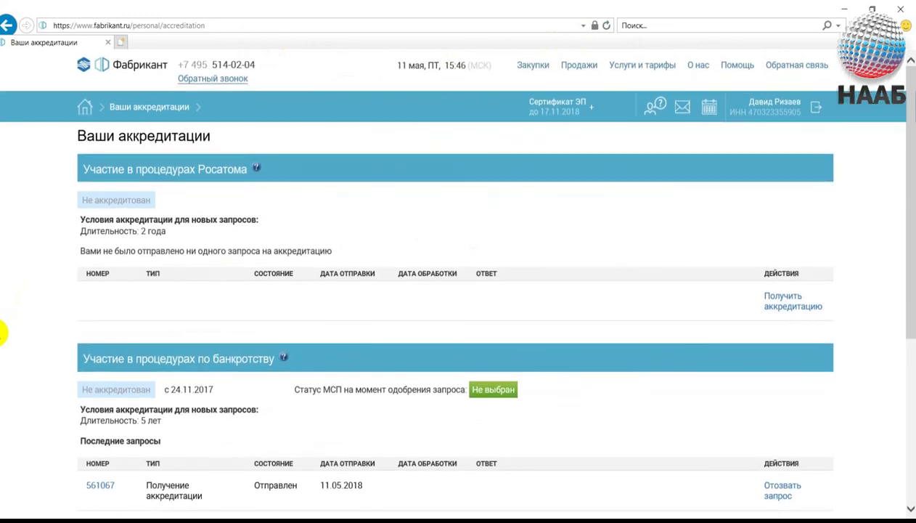